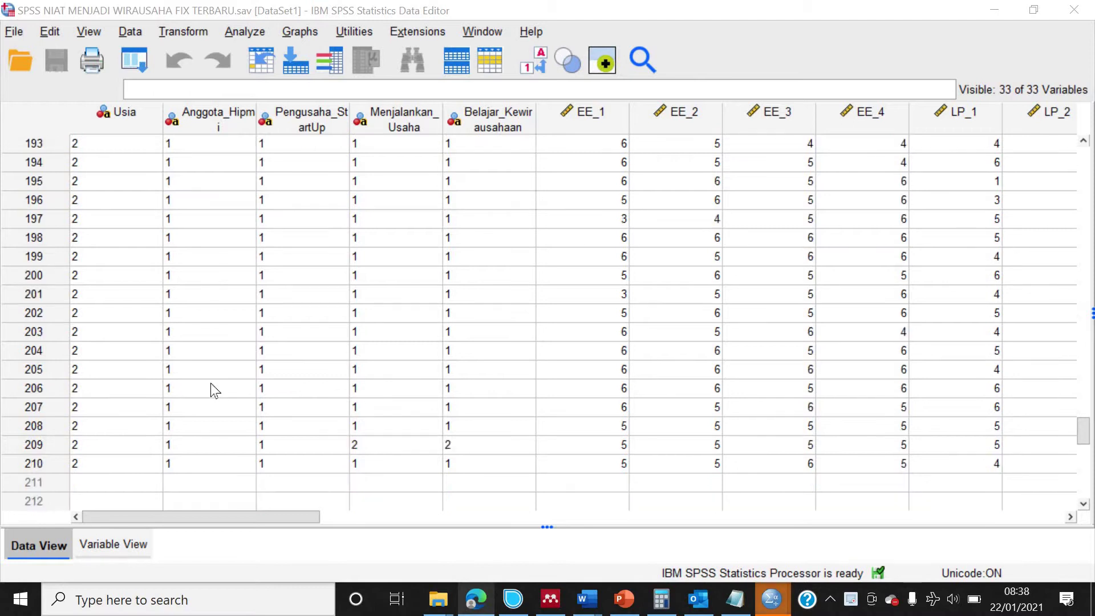
Step: Show the variable definitions and widen the Label column to read more of the question texts
scroll(211, 384, up, 4)
scroll(211, 384, up, 7)
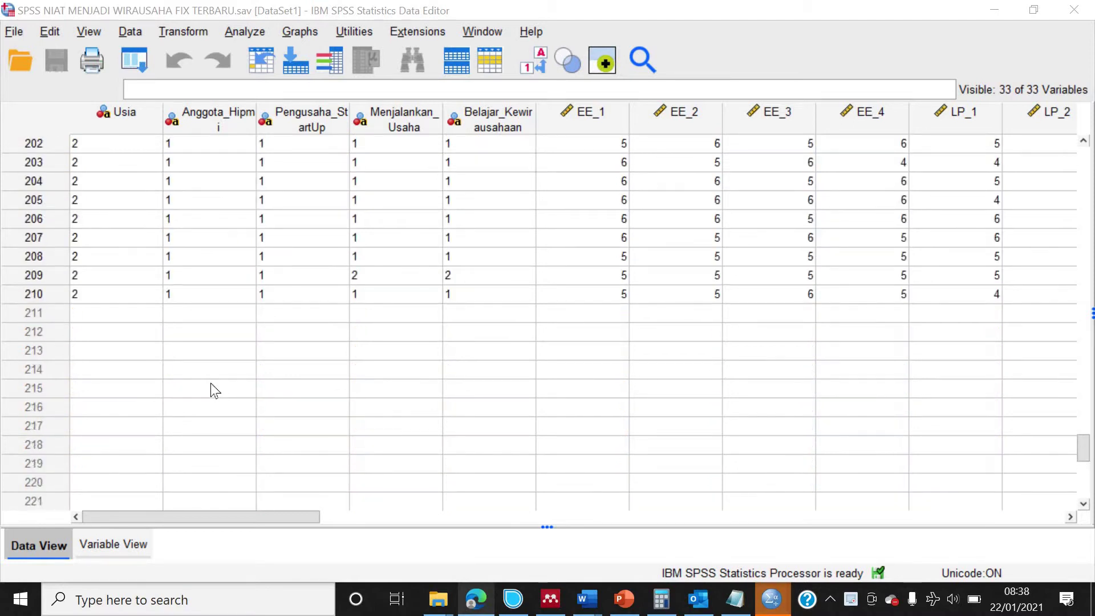
scroll(214, 390, up, 4)
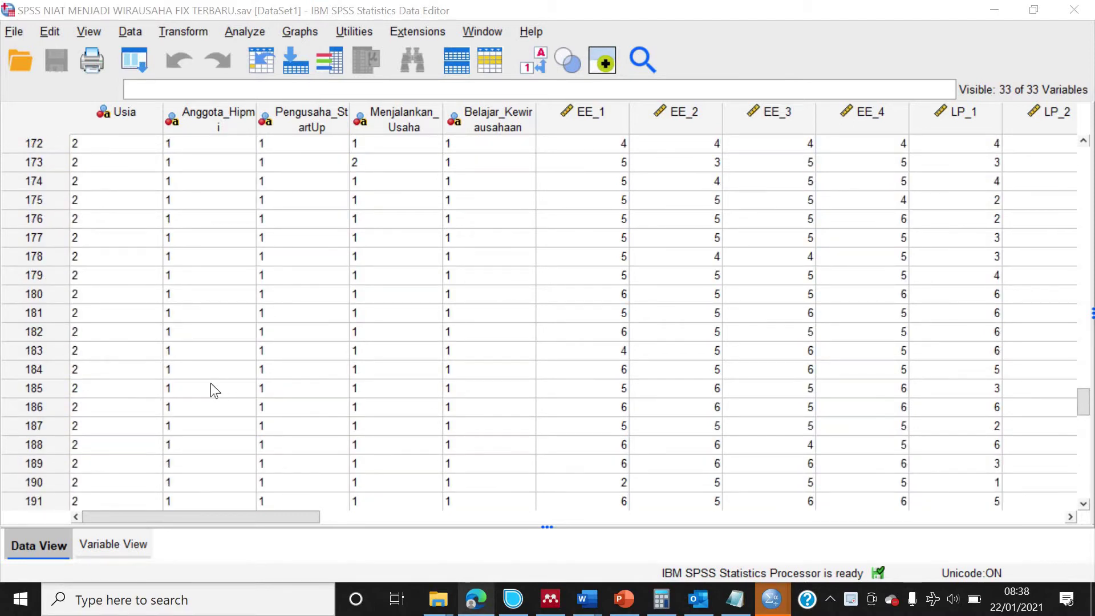
scroll(212, 384, down, 8)
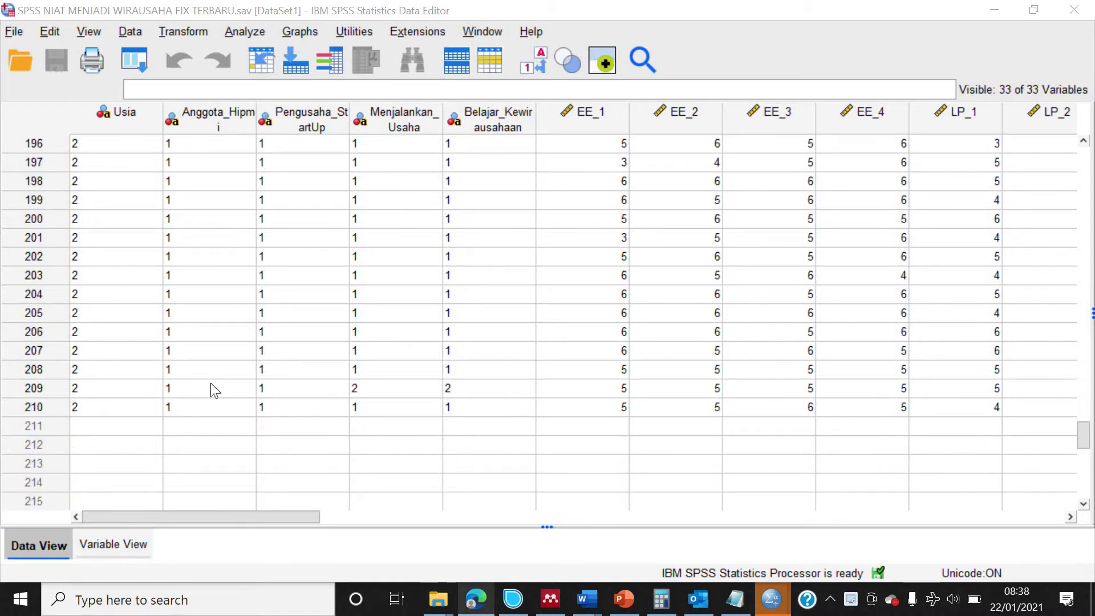
click(110, 545)
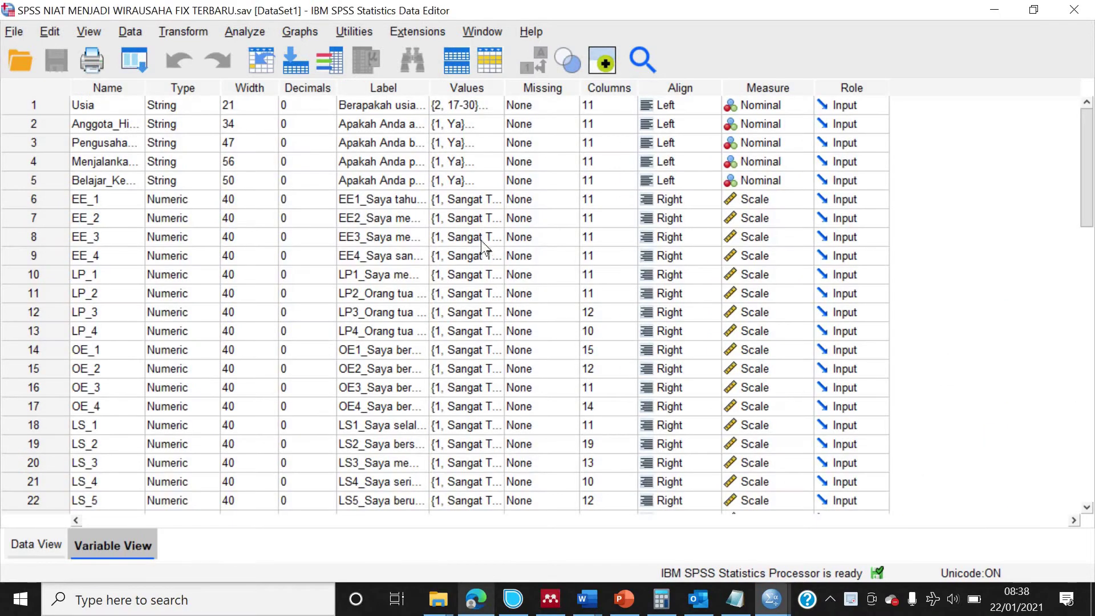
drag(429, 88, 589, 88)
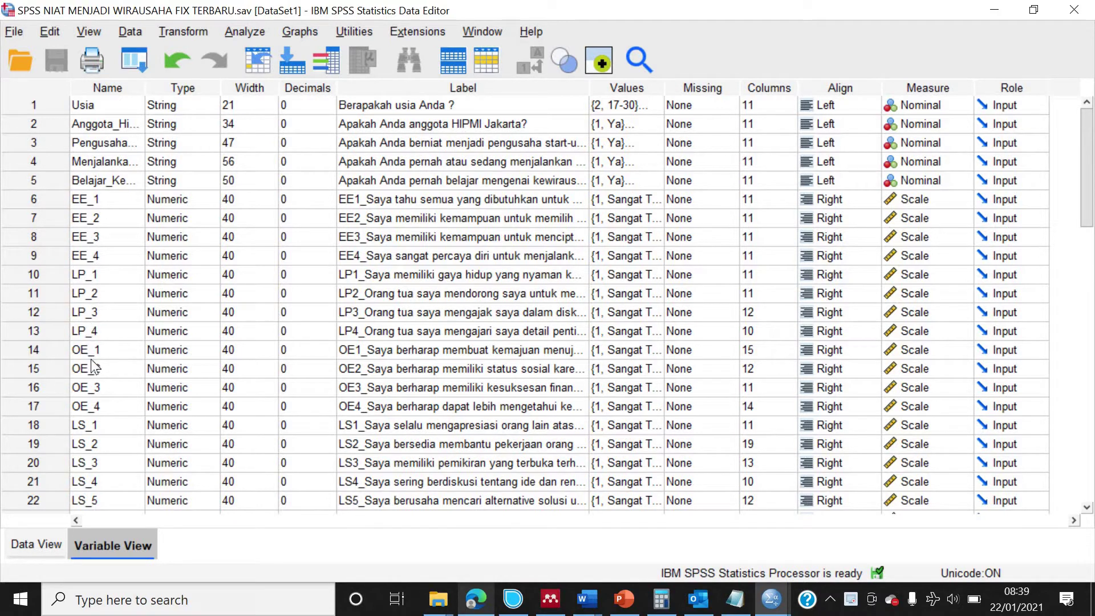
scroll(91, 359, down, 1)
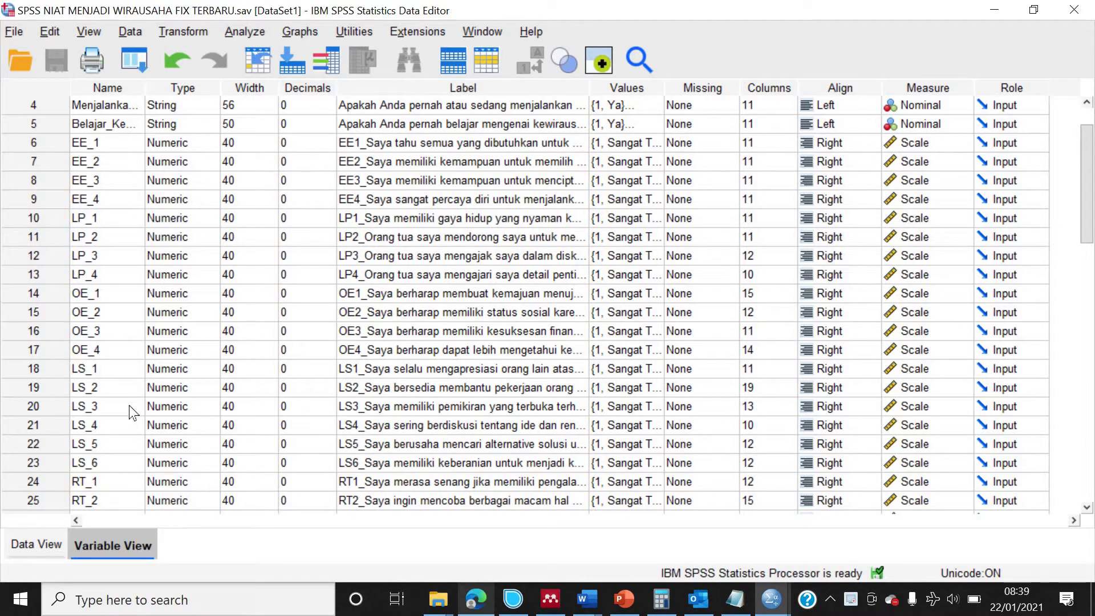
scroll(129, 405, up, 1)
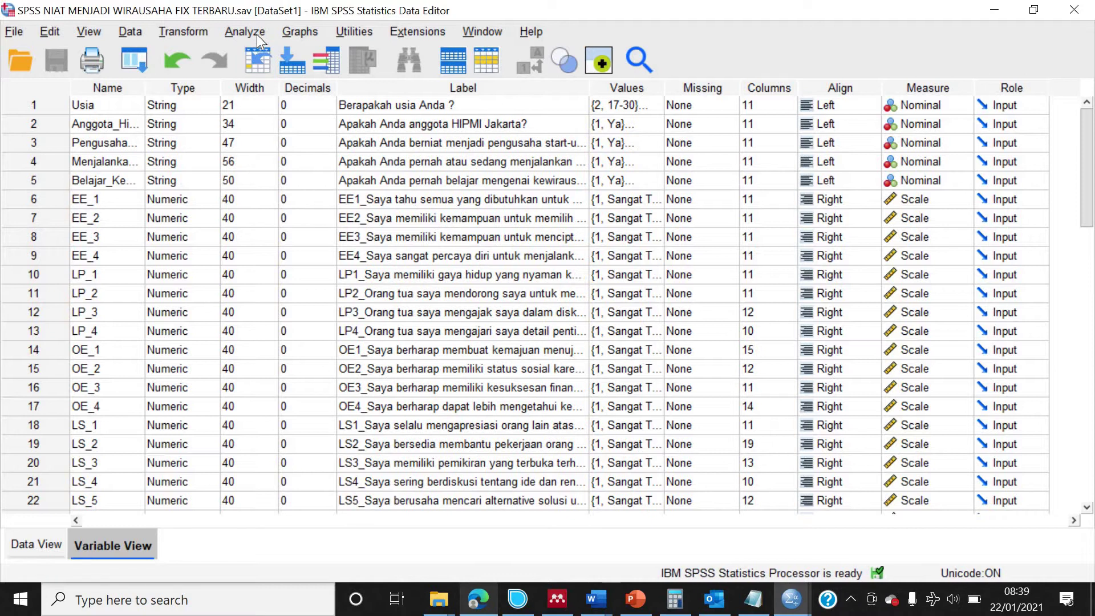
Step: Start a Factor analysis under dimension reduction and add the four items EE1 to EE4 as its variables
click(256, 35)
mouse_move(388, 341)
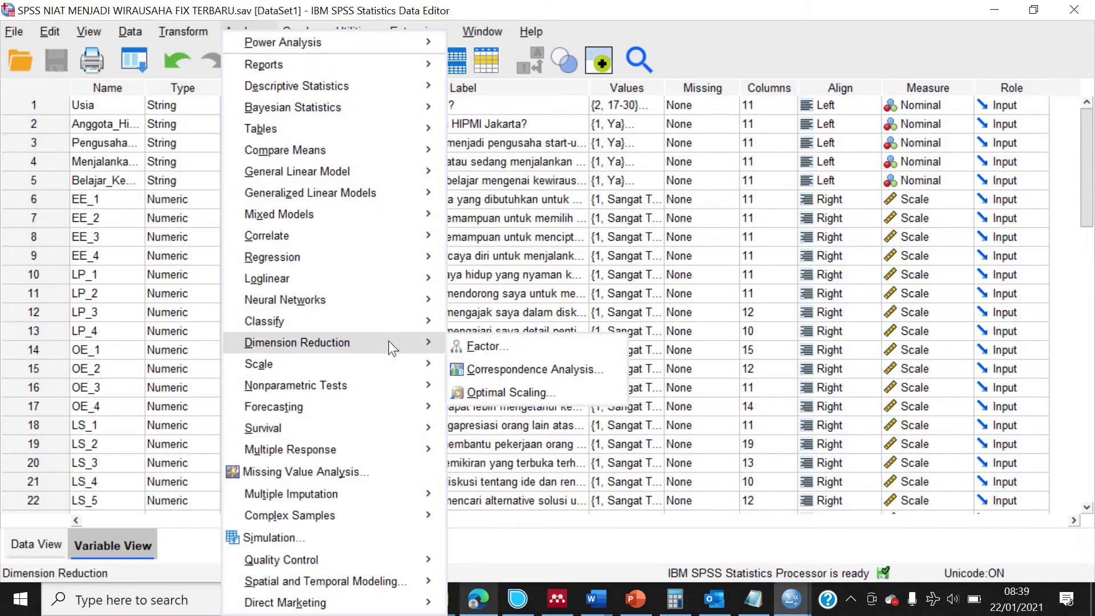
click(500, 342)
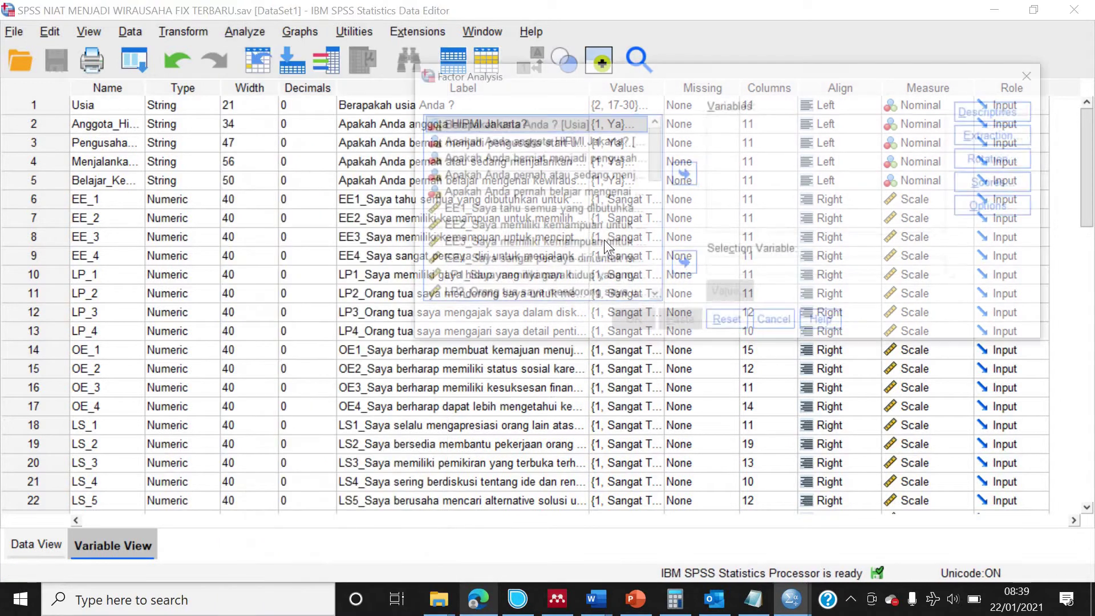
click(513, 210)
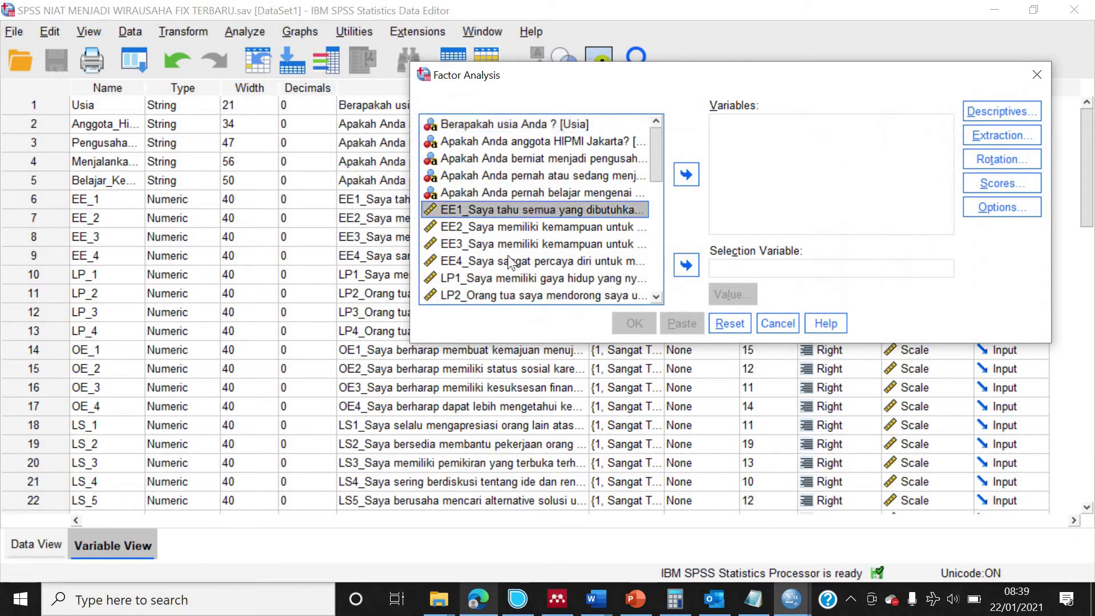
shift+click(507, 261)
click(687, 175)
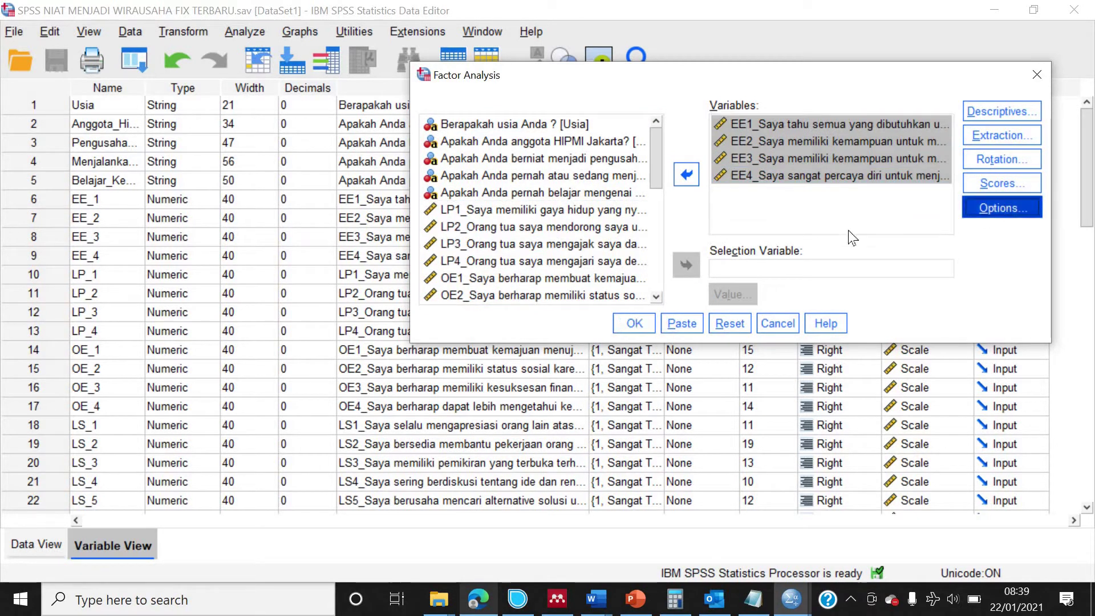
Step: Set the factor analysis options to sort coefficients by size and suppress small coefficients with an absolute value below .4
click(612, 377)
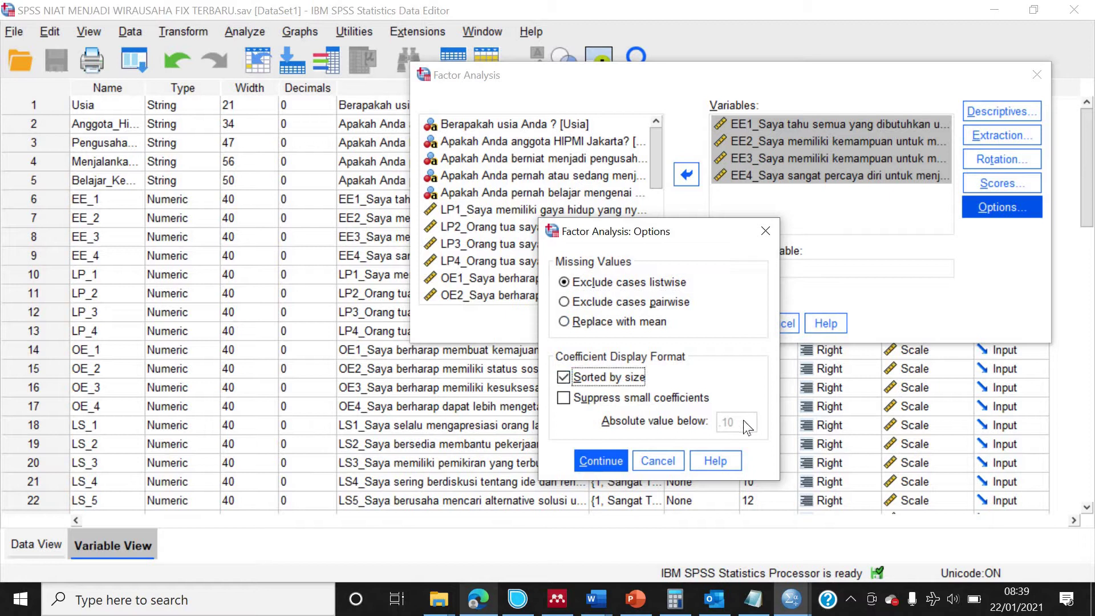
click(652, 391)
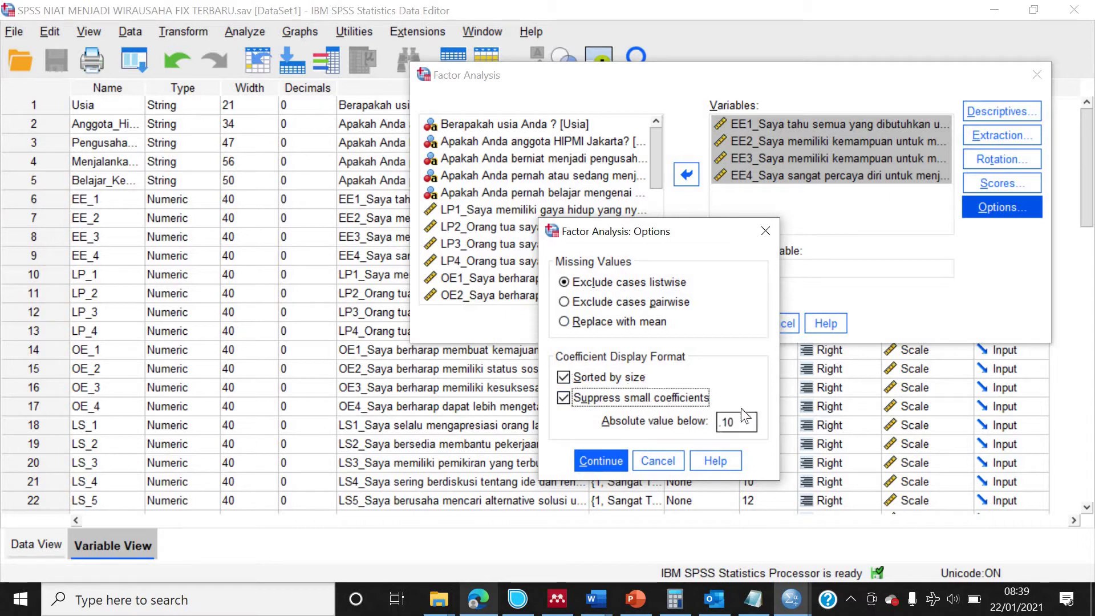
double_click(745, 416)
key(BackSpace)
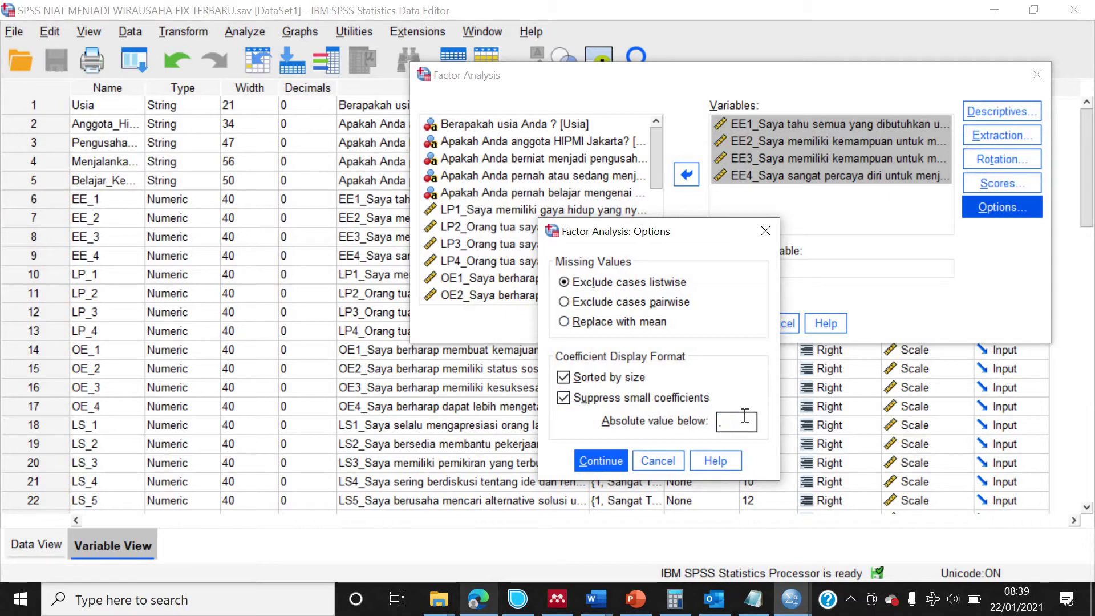
text(4)
click(618, 465)
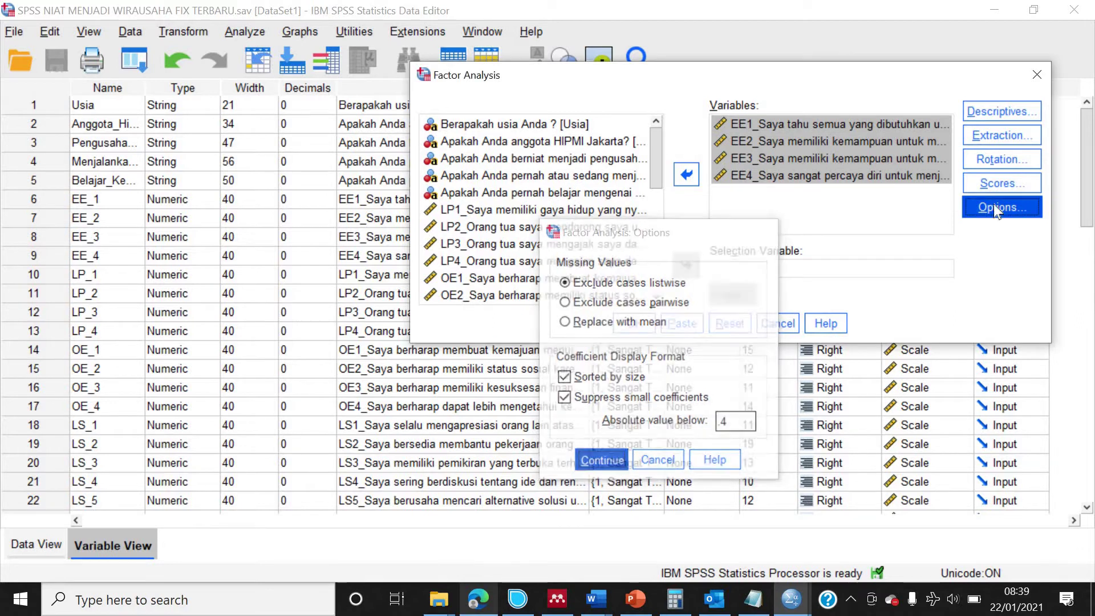
Step: Set the rotation to Direct Oblimin with a maximum of 40 iterations for convergence and run the factor analysis
click(1005, 159)
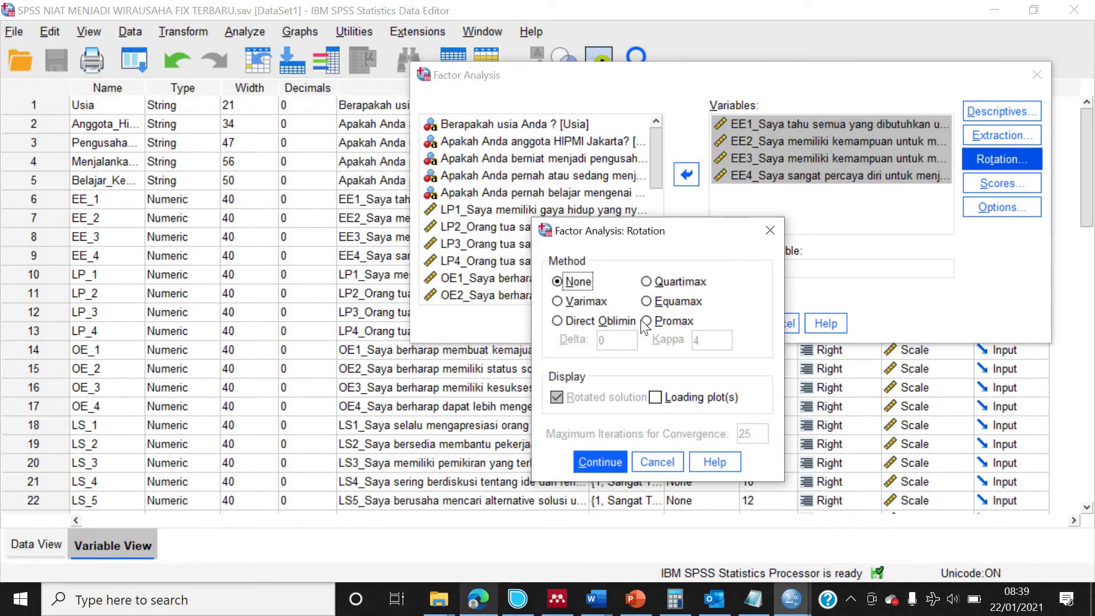
click(600, 321)
double_click(755, 435)
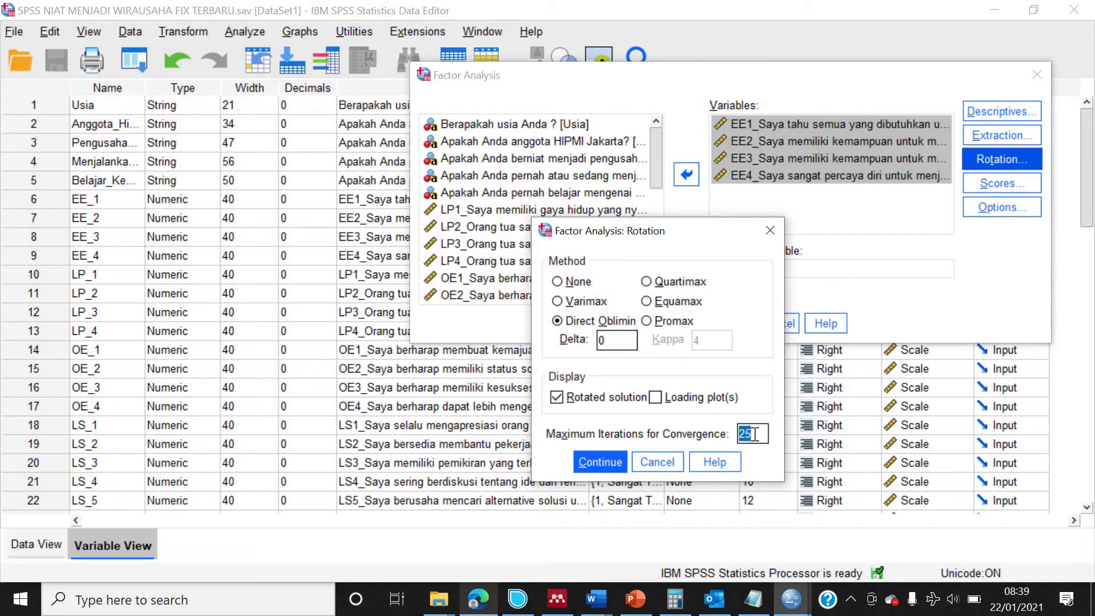
text(40)
click(608, 464)
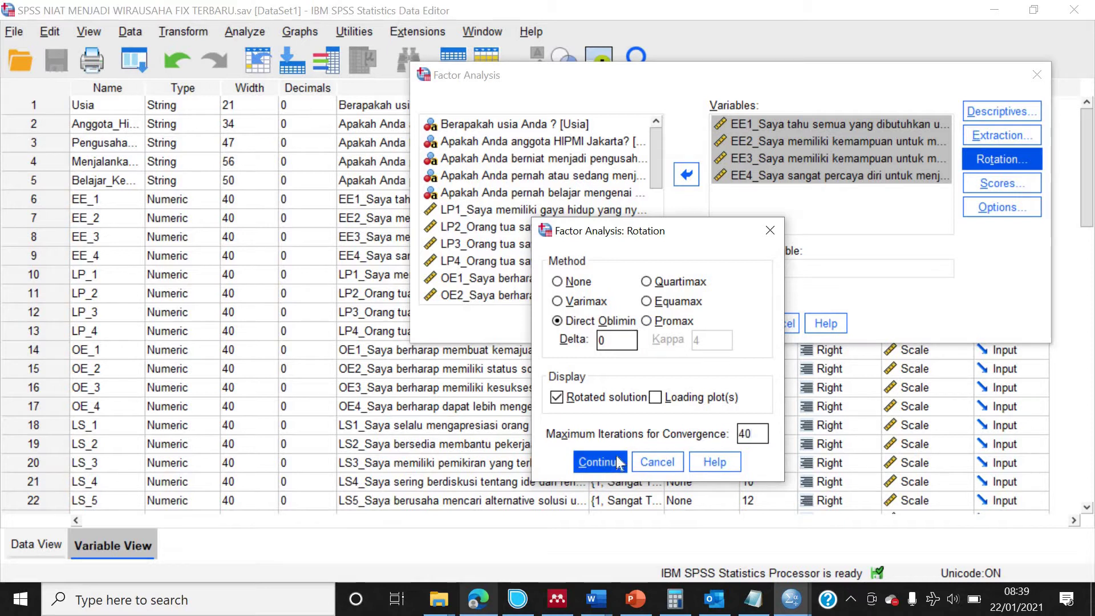
click(626, 329)
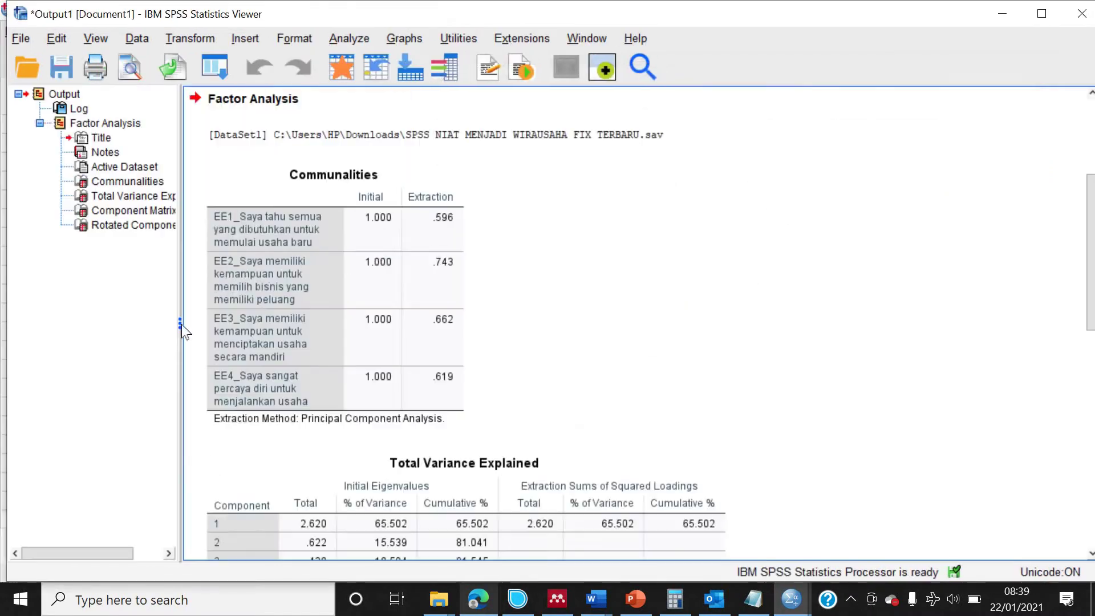
Step: Copy the Communalities table from the factor analysis output
click(304, 253)
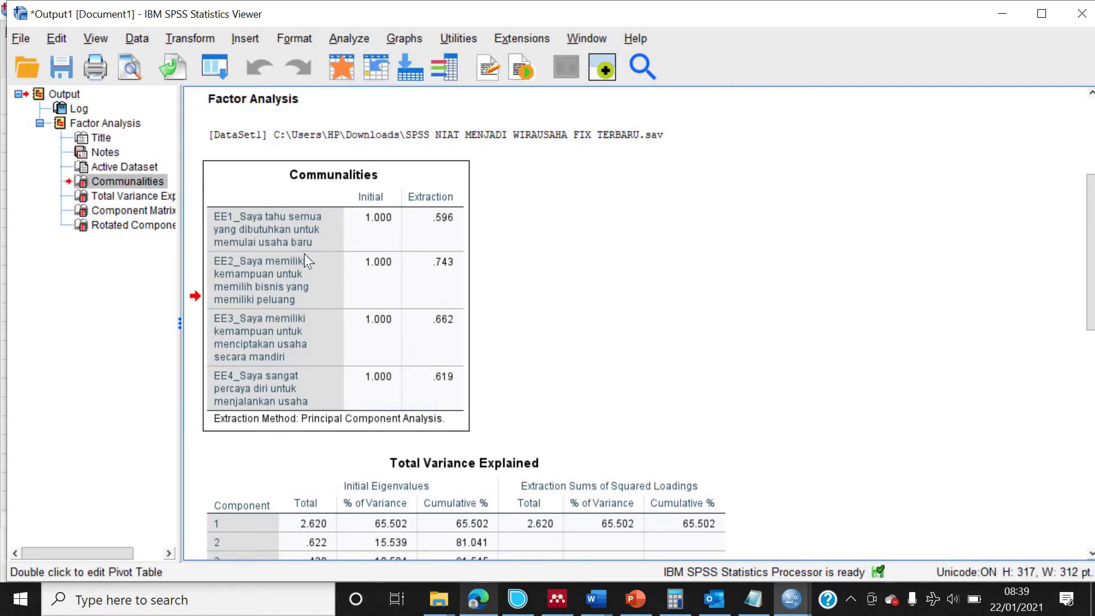
right_click(304, 253)
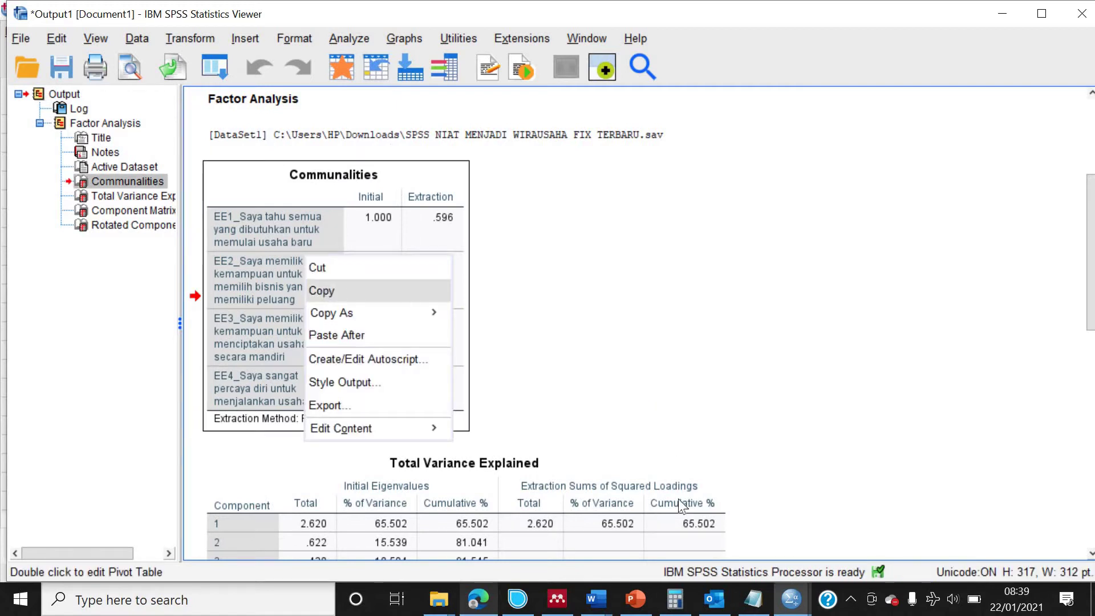
click(320, 291)
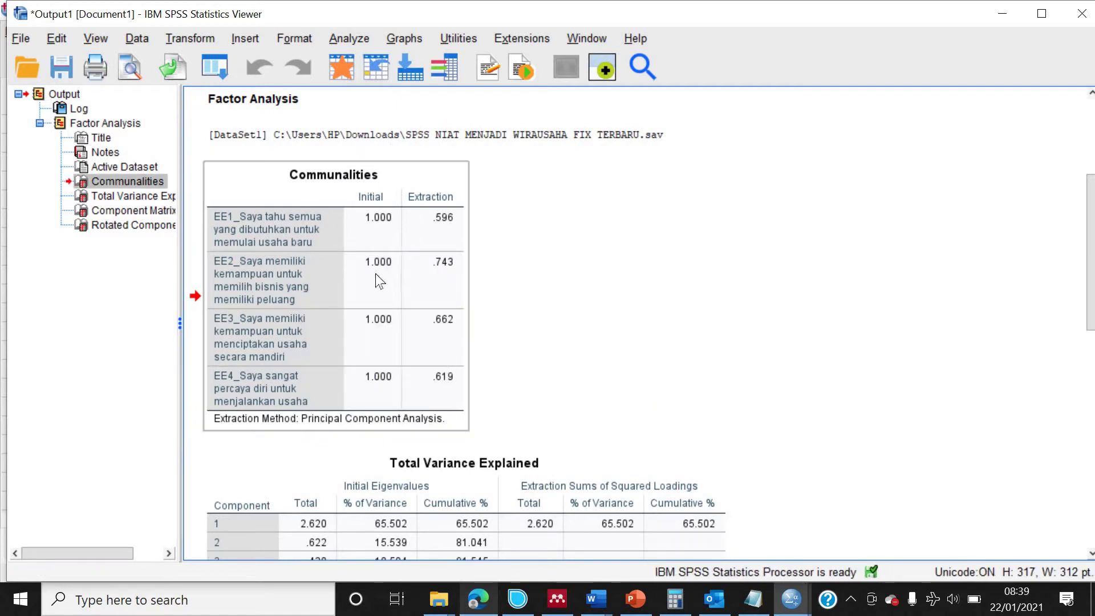
Step: Go to the Component Matrix table in the factor analysis output and copy it
click(116, 210)
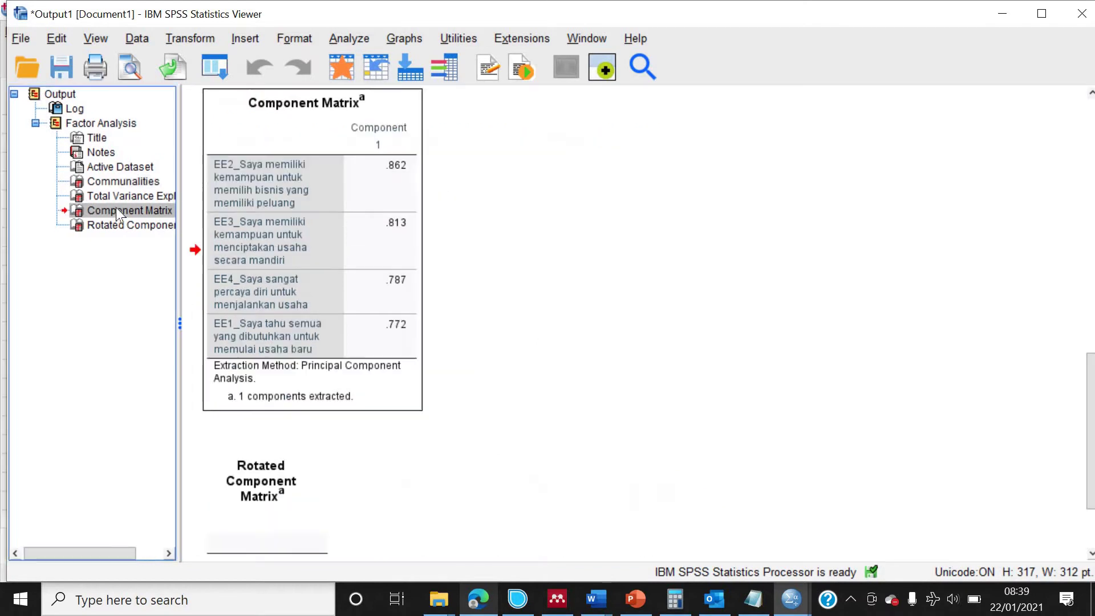
click(330, 194)
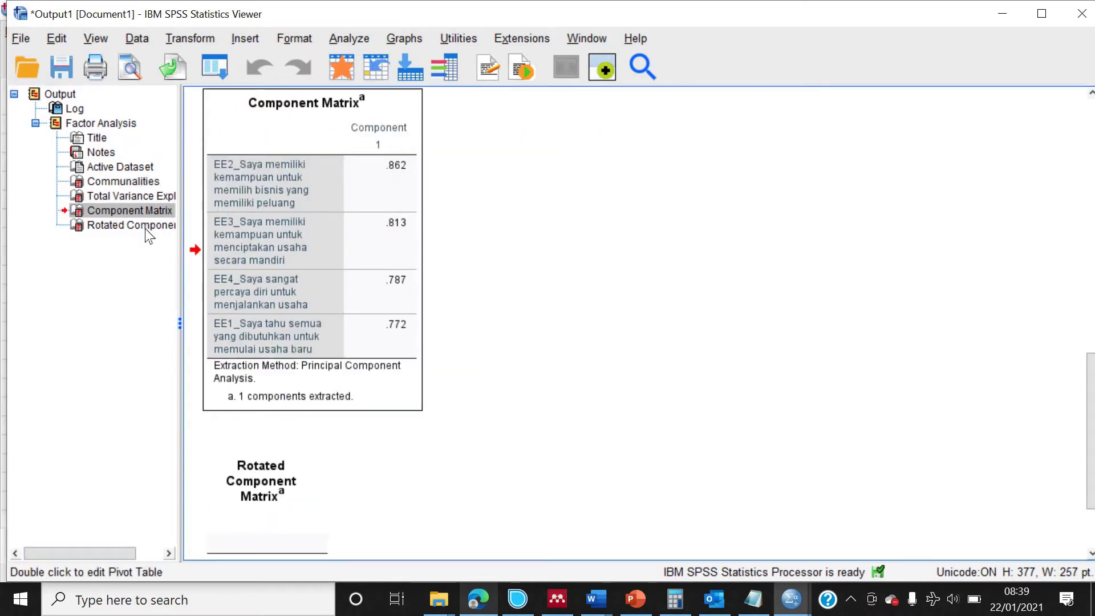
right_click(273, 198)
click(399, 148)
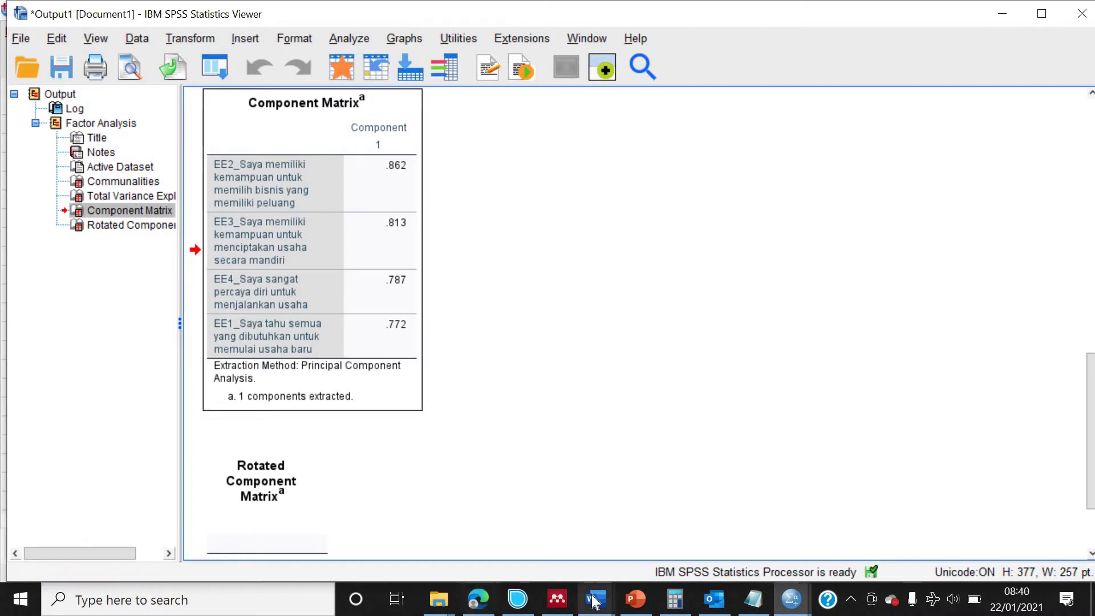
Step: Switch to Word, create a new blank document and paste the copied Component Matrix table into it
mouse_move(595, 602)
mouse_move(555, 538)
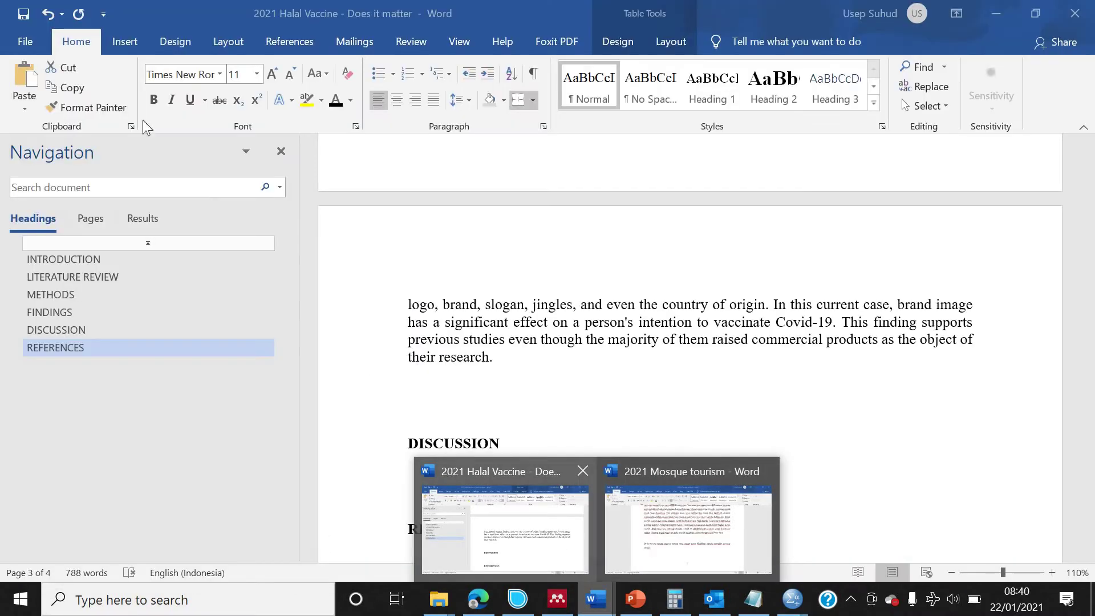
click(22, 42)
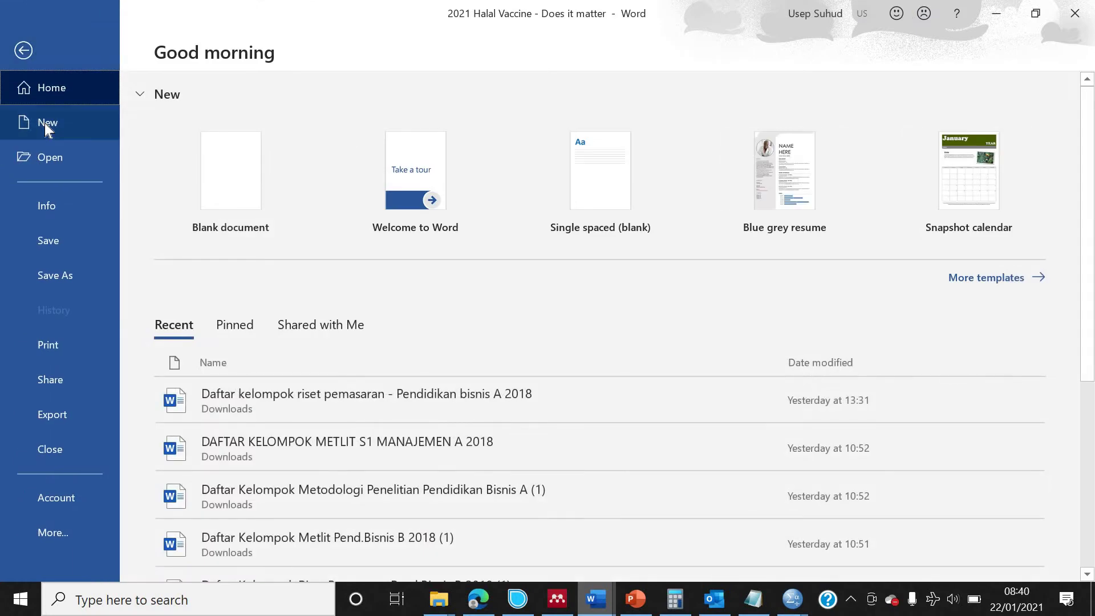
click(45, 123)
click(298, 182)
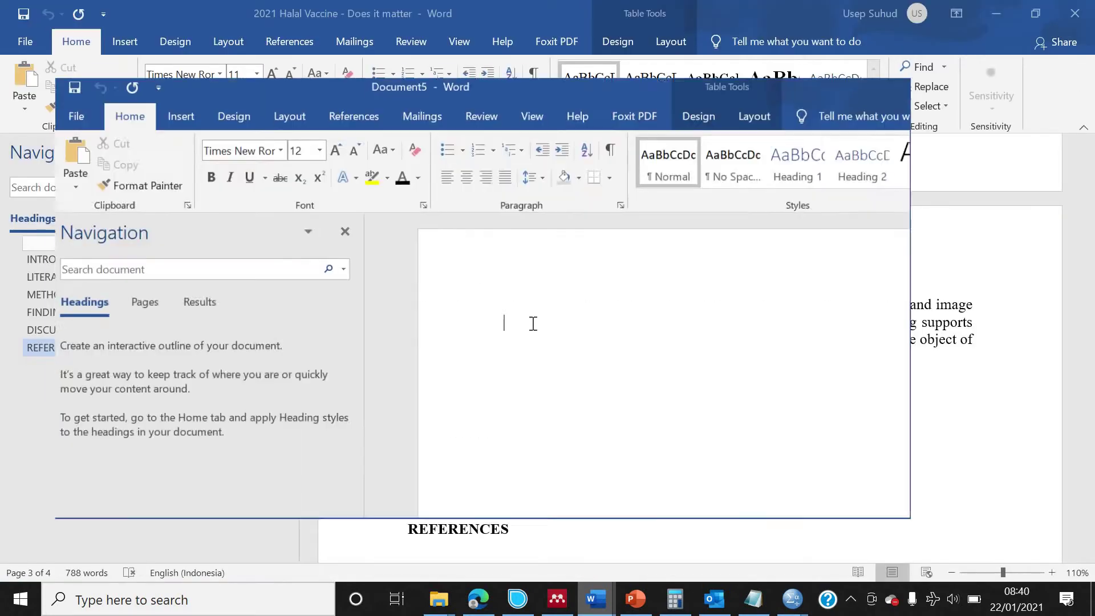
click(903, 114)
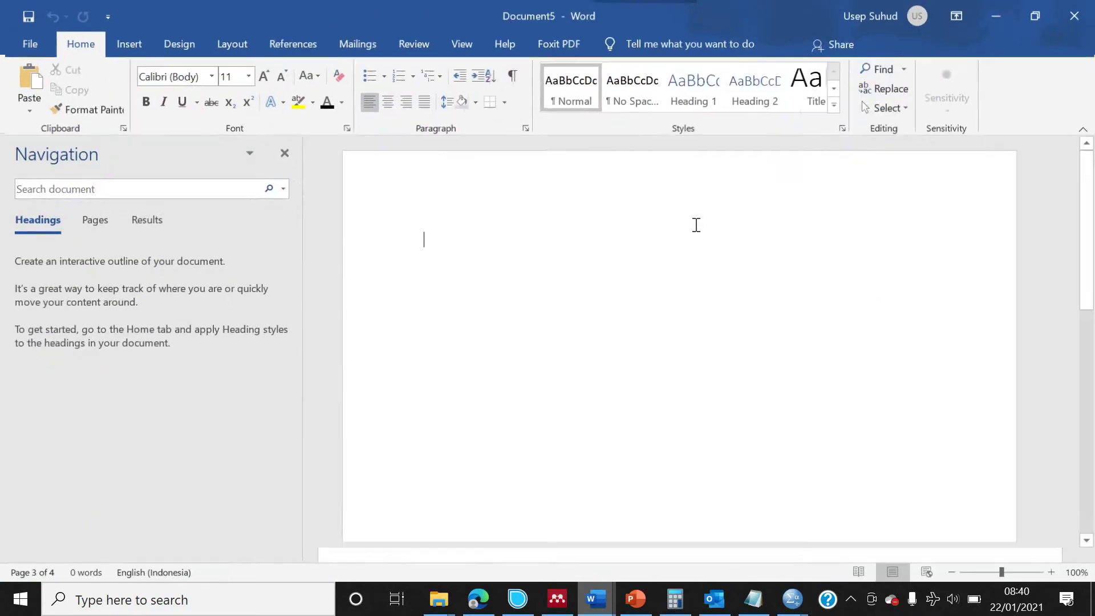
key(ctrl+v)
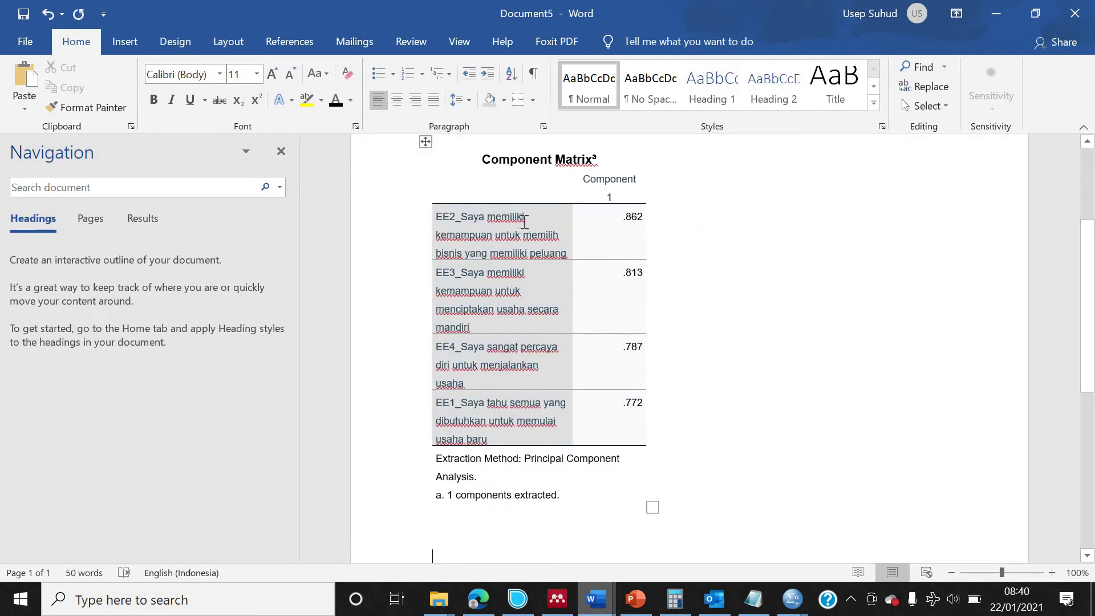
Step: Apply all borders to the whole Component Matrix table
click(425, 142)
click(533, 100)
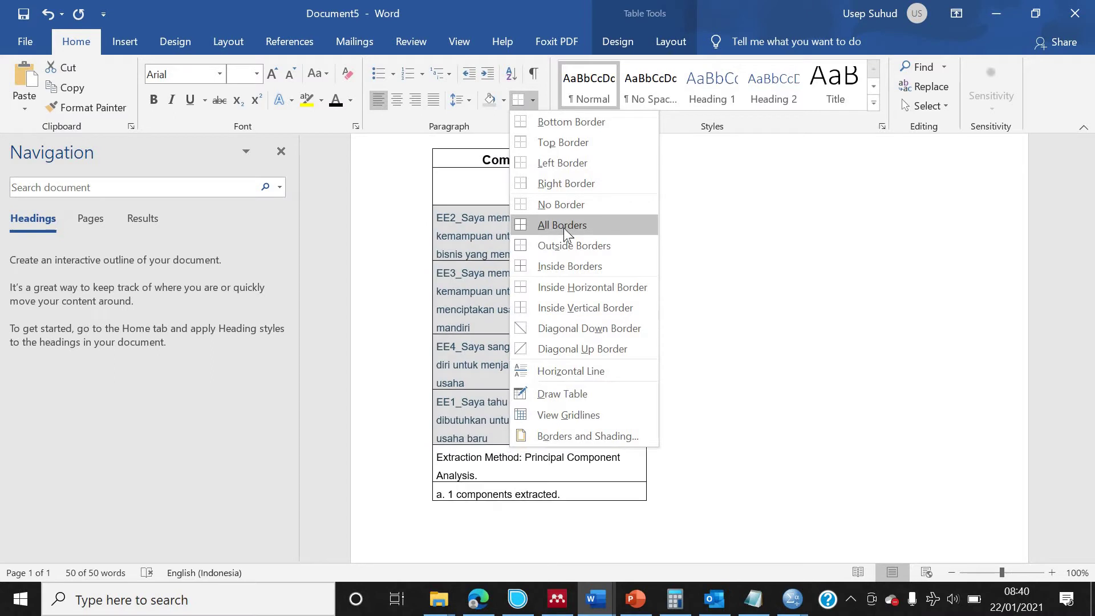
click(582, 225)
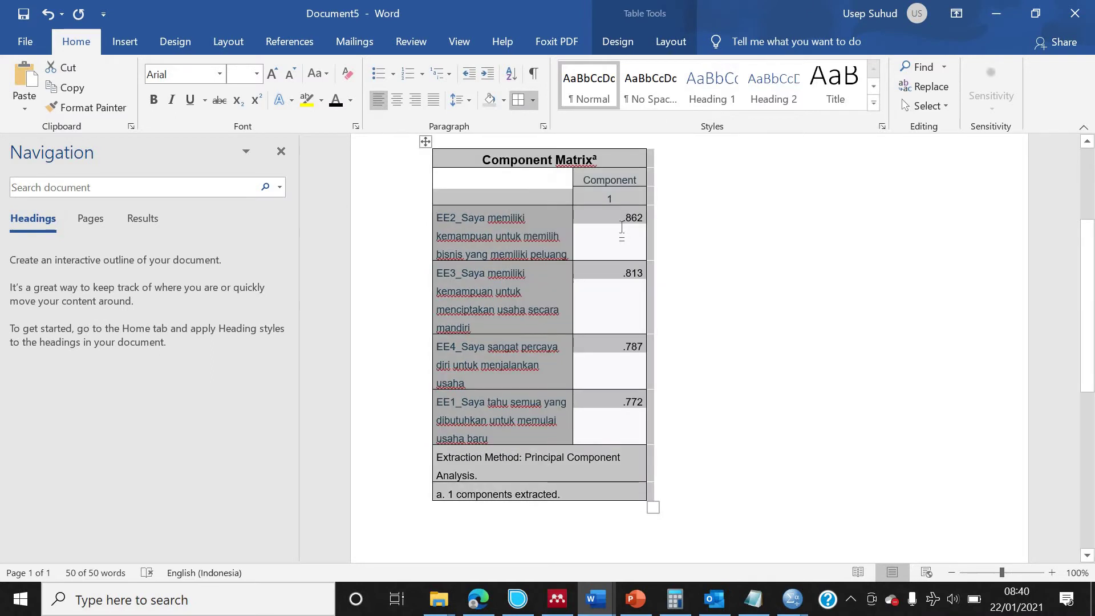
Step: Insert an empty column to the right of the component loadings column in the table
click(626, 234)
right_click(626, 234)
mouse_move(742, 393)
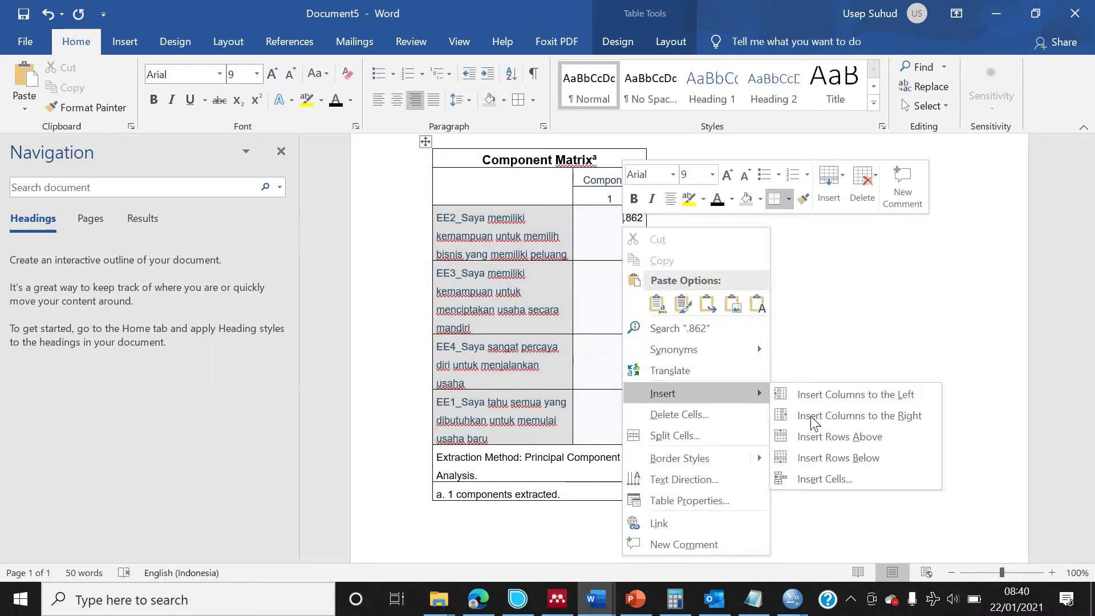
click(817, 415)
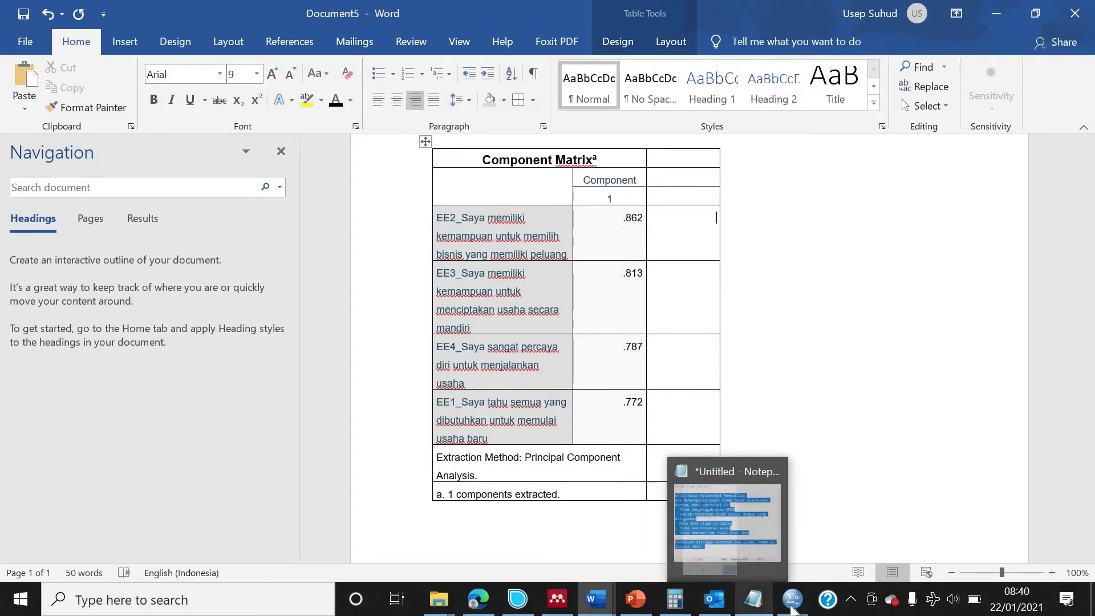
Step: Switch to the SPSS Data Editor, open Reliability Analysis and add EE1 through EE4 as the items
mouse_move(793, 609)
click(837, 517)
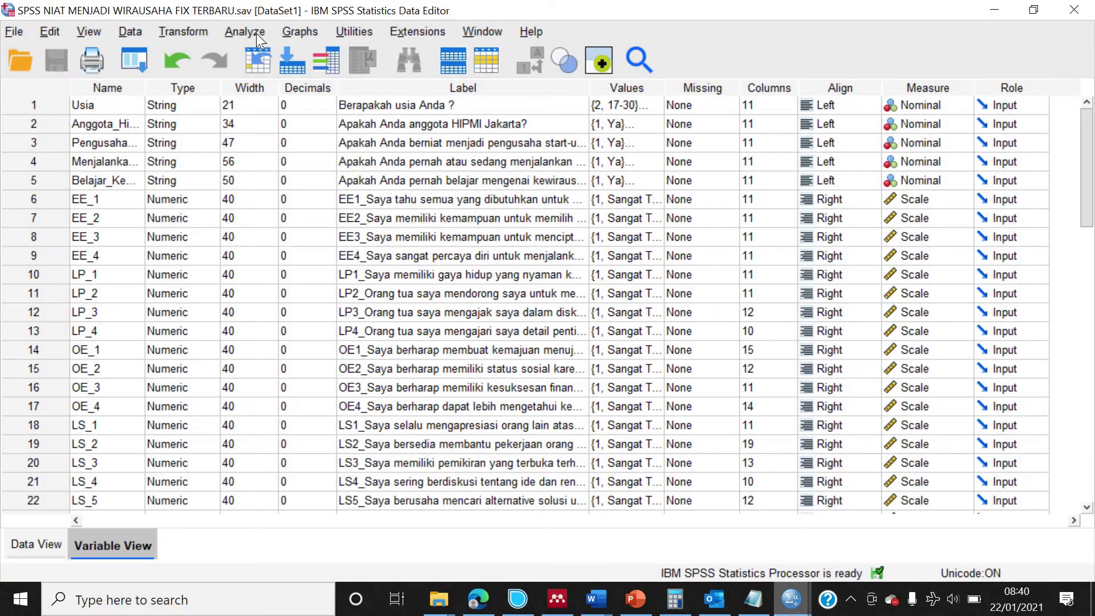
click(245, 31)
mouse_move(412, 364)
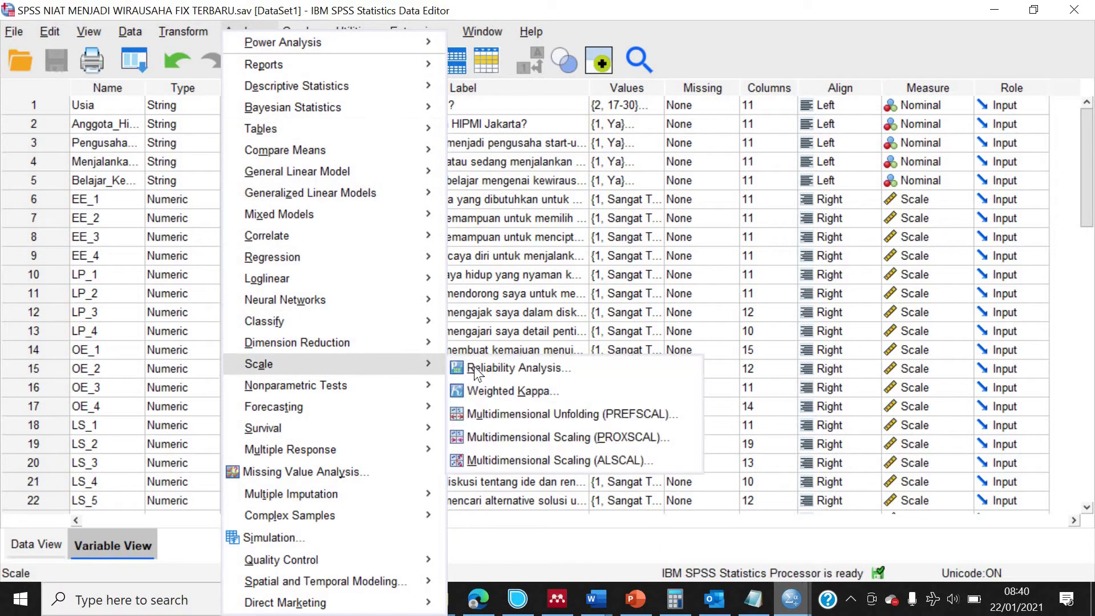
click(587, 368)
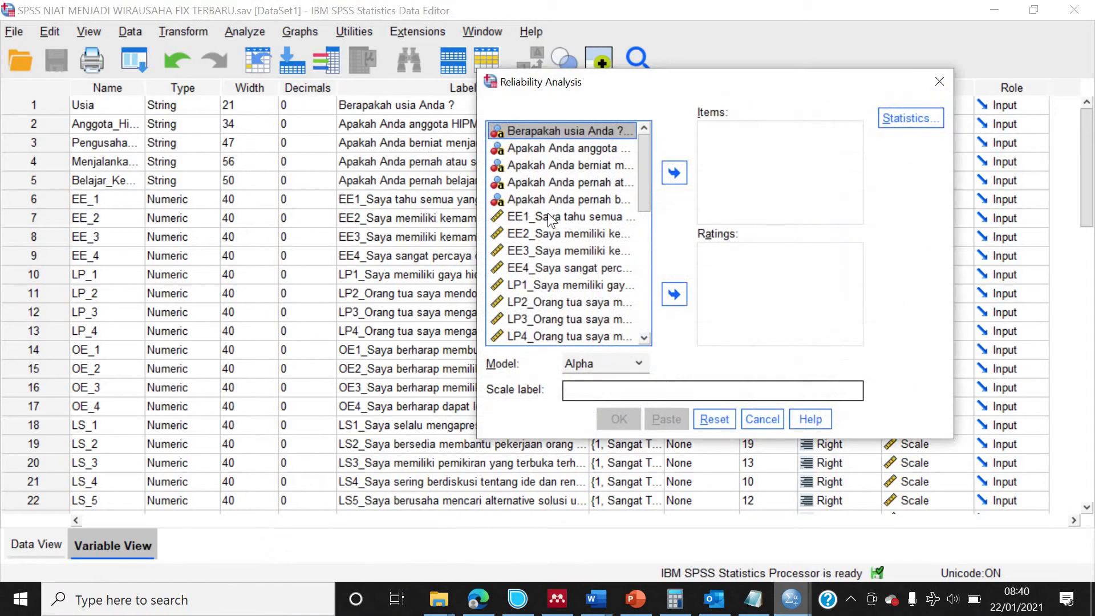
click(565, 216)
shift+click(529, 268)
click(674, 173)
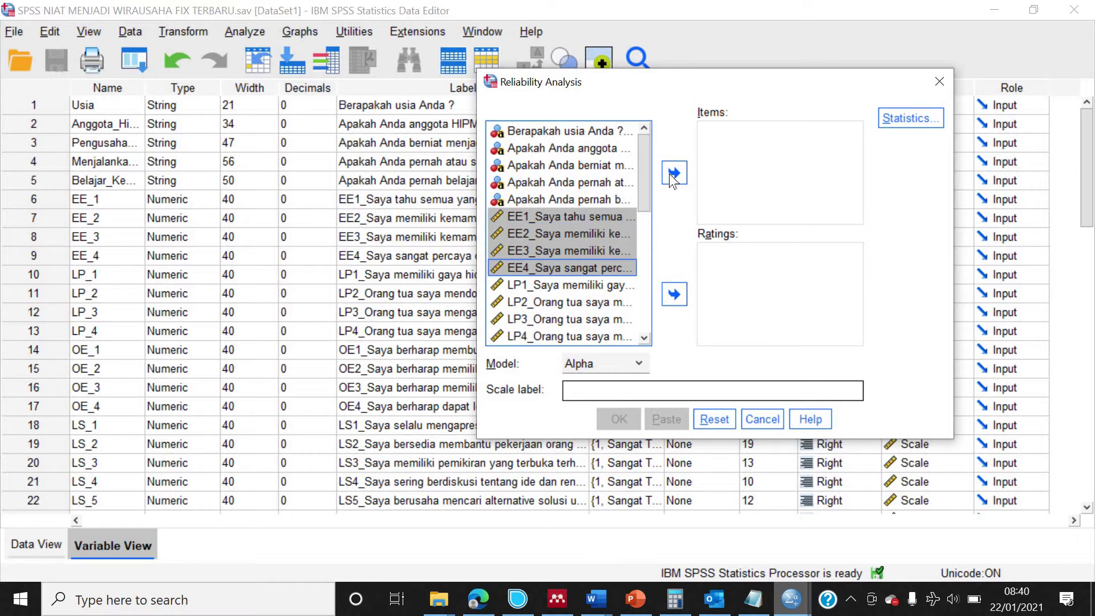
Step: Enable descriptives for item, scale and scale if item deleted, and run the reliability analysis
click(936, 118)
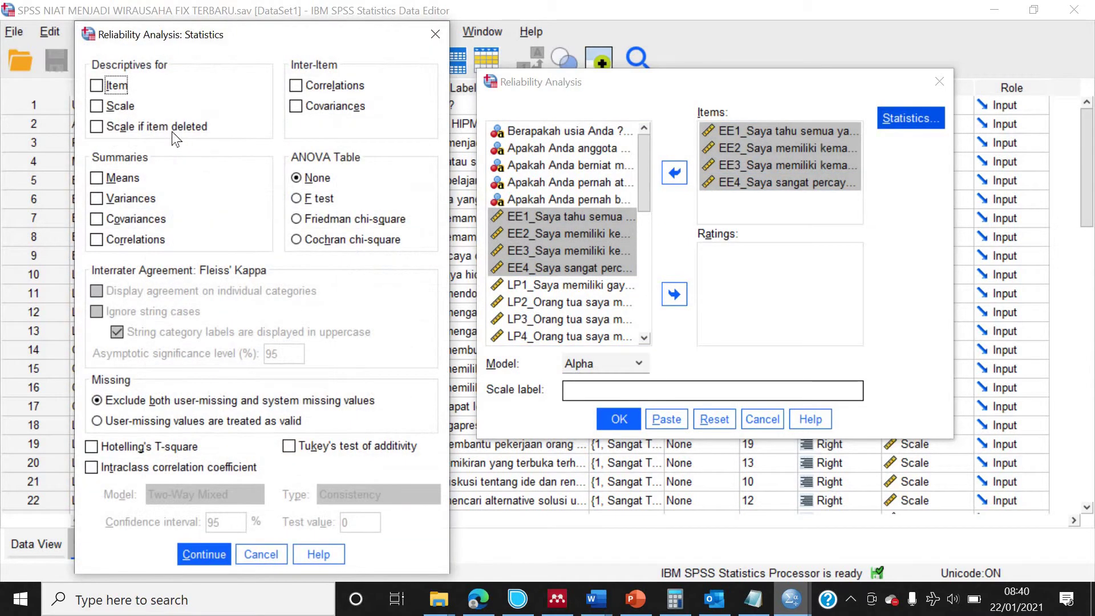
click(115, 127)
click(114, 85)
click(117, 105)
click(220, 553)
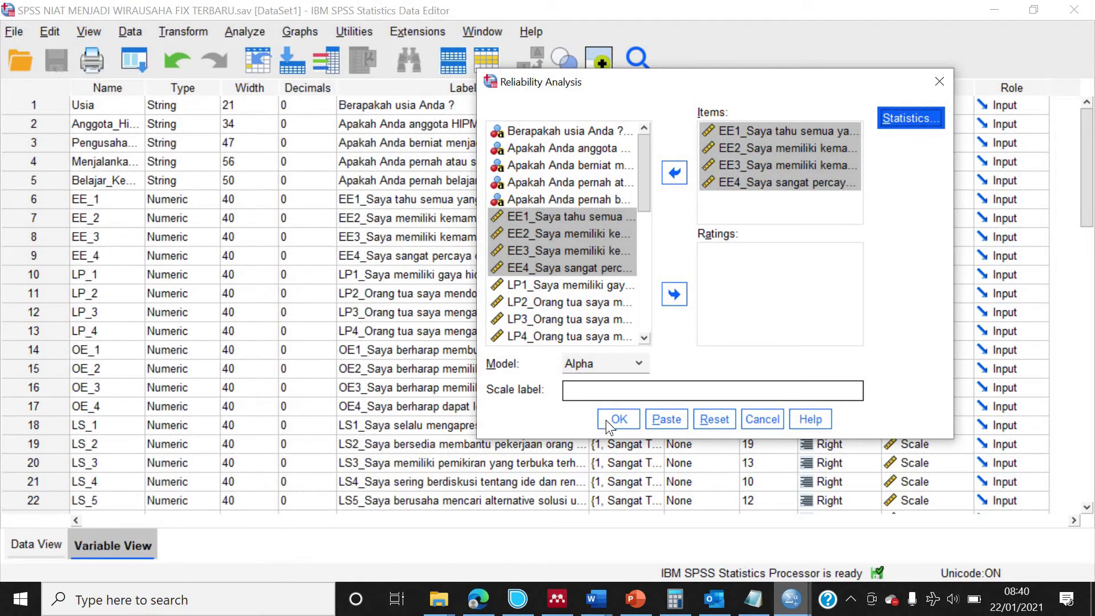
click(618, 420)
Step: Examine the Reliability Statistics, Item Statistics and Item-Total Statistics tables in the reliability output
click(283, 391)
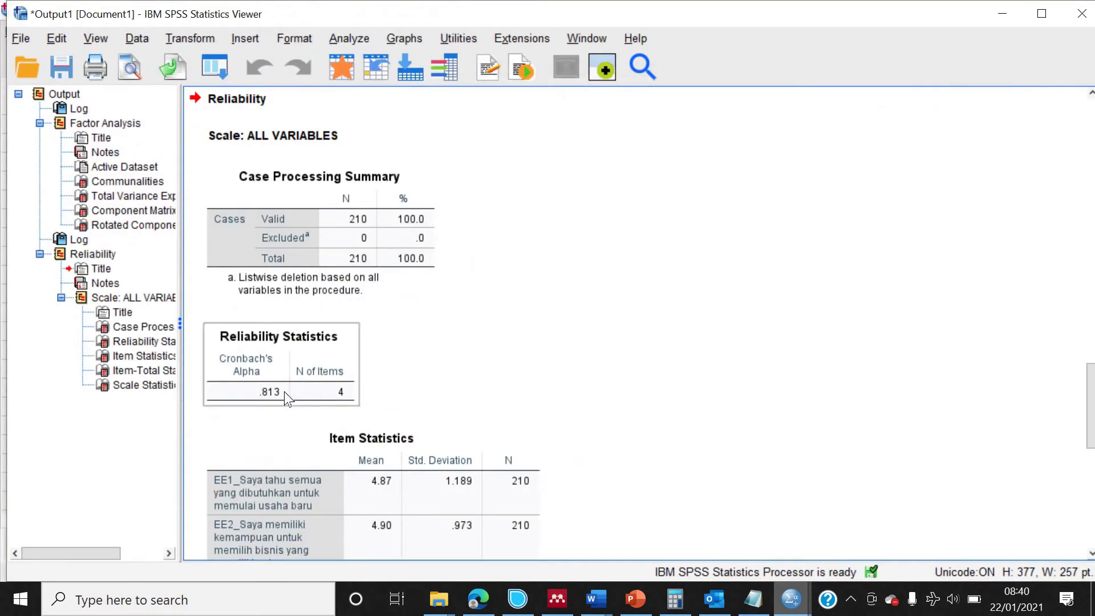
scroll(284, 391, down, 3)
click(284, 391)
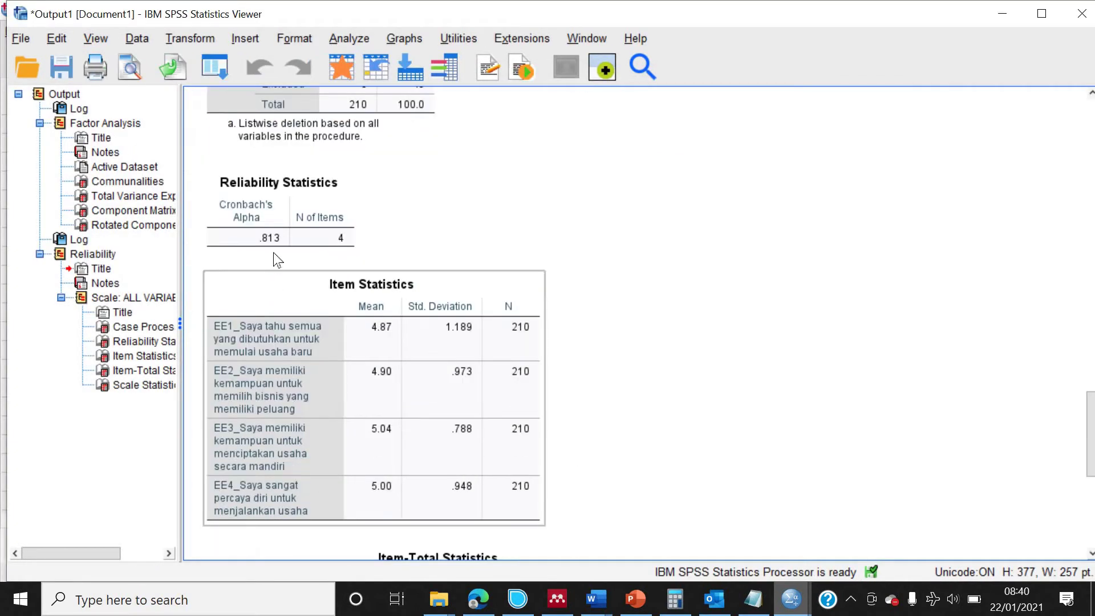
scroll(273, 253, down, 3)
scroll(273, 253, down, 2)
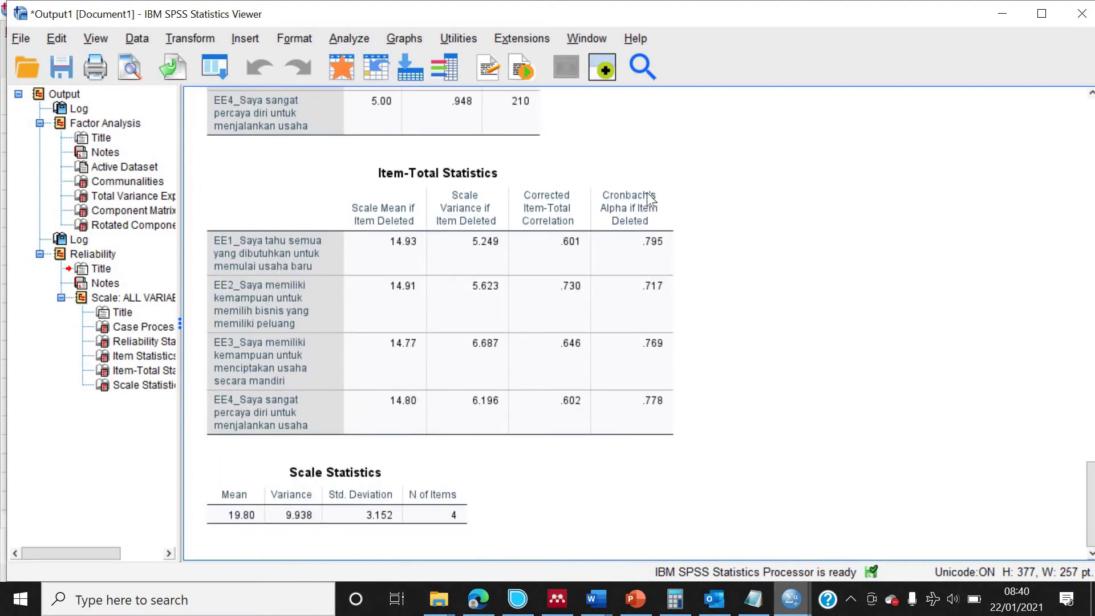
scroll(623, 267, down, 1)
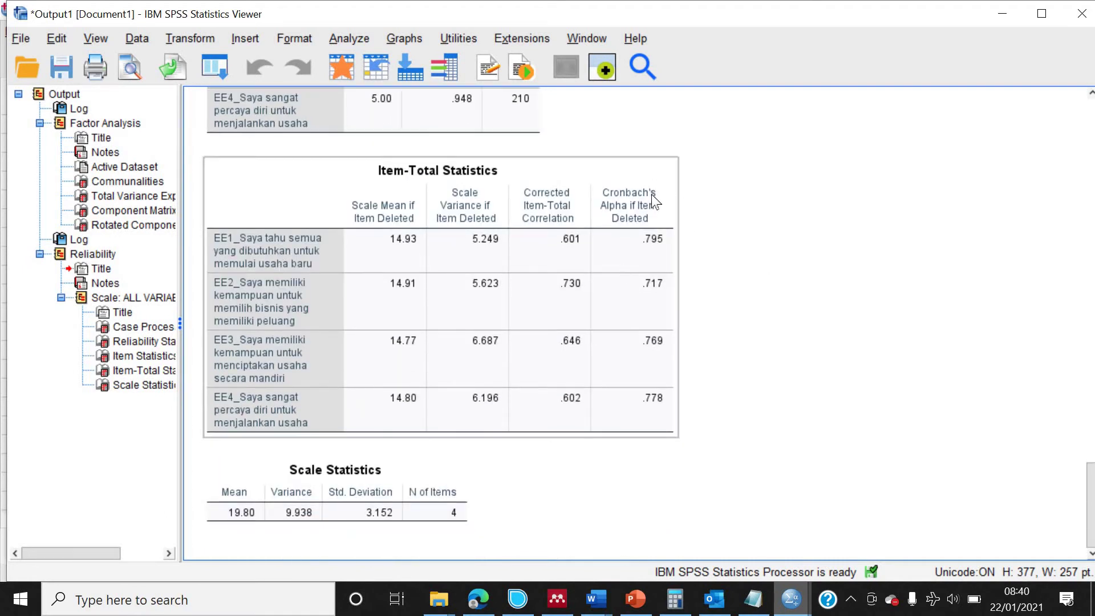
scroll(577, 260, up, 6)
scroll(527, 417, down, 1)
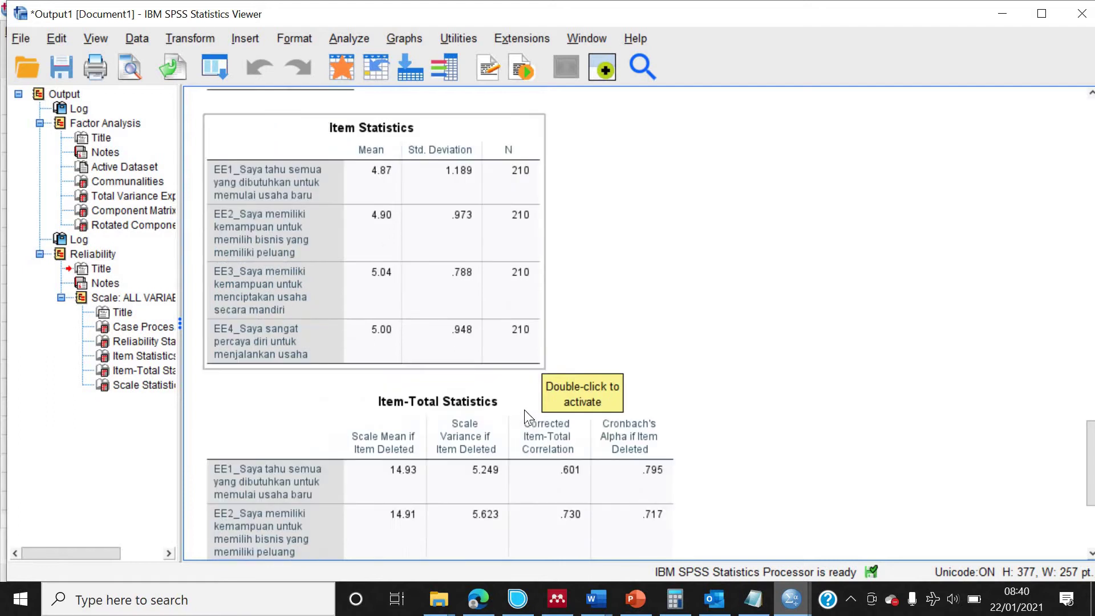
scroll(524, 409, up, 4)
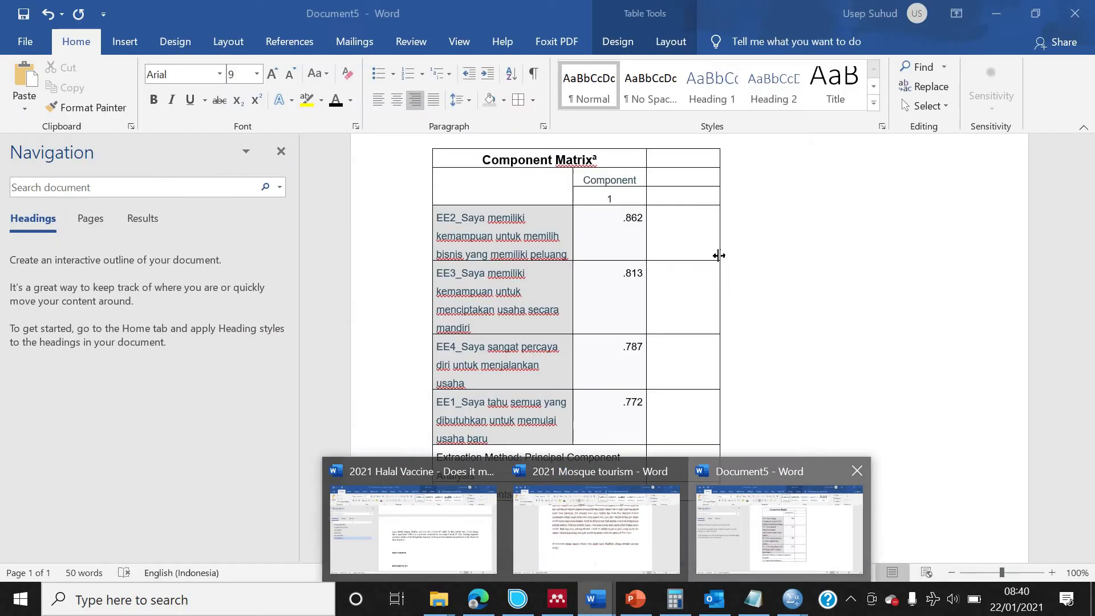
Step: In the Word document, enter 0.813 in the new column's EE2 row and insert another empty column to its right
click(770, 525)
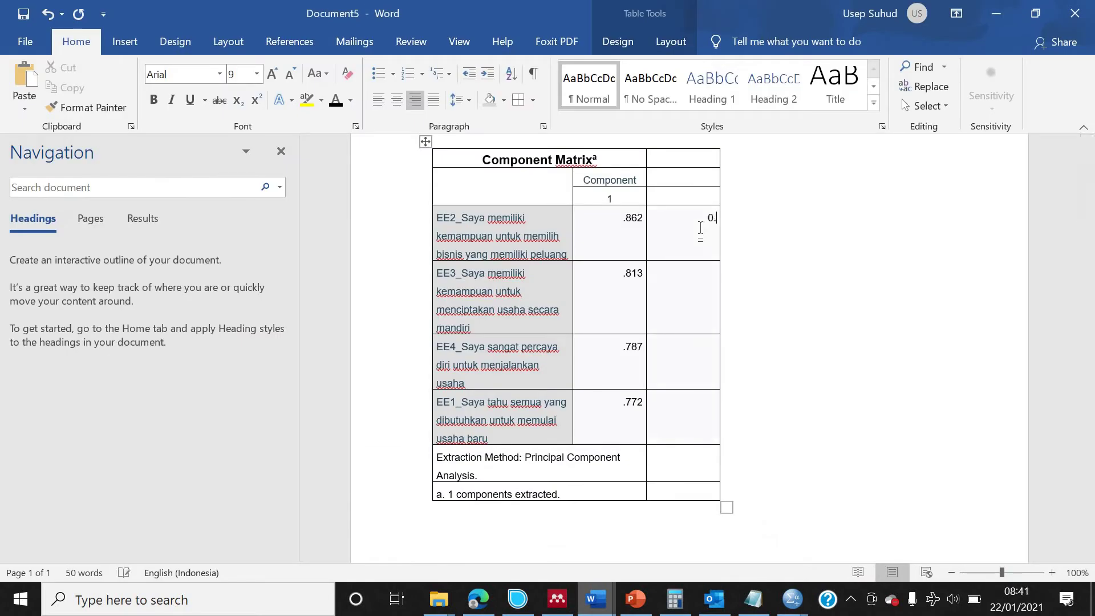
text(0.813)
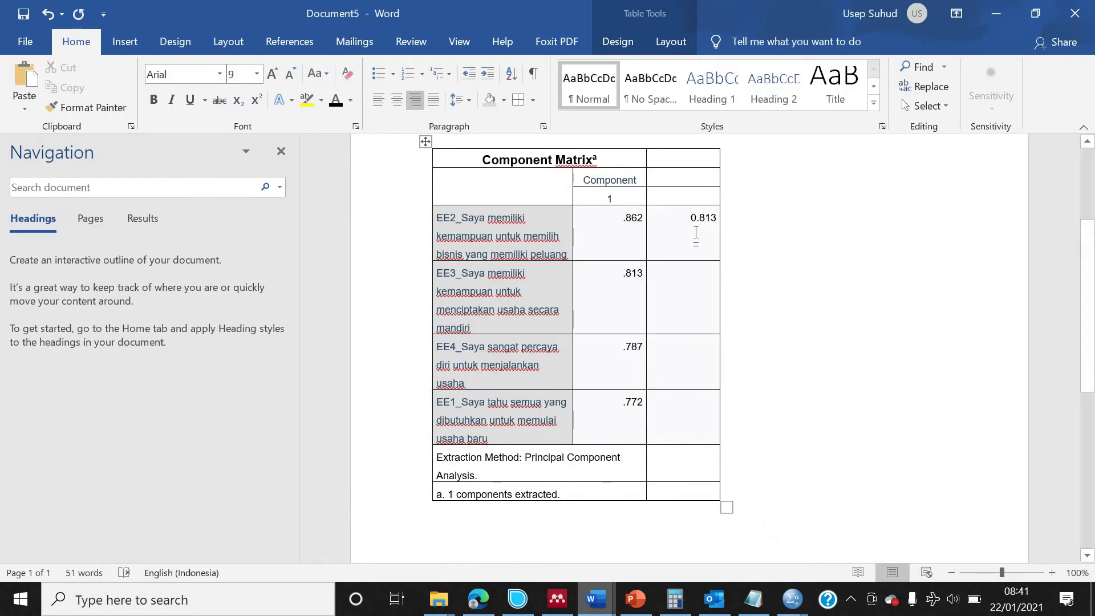
click(699, 217)
right_click(700, 217)
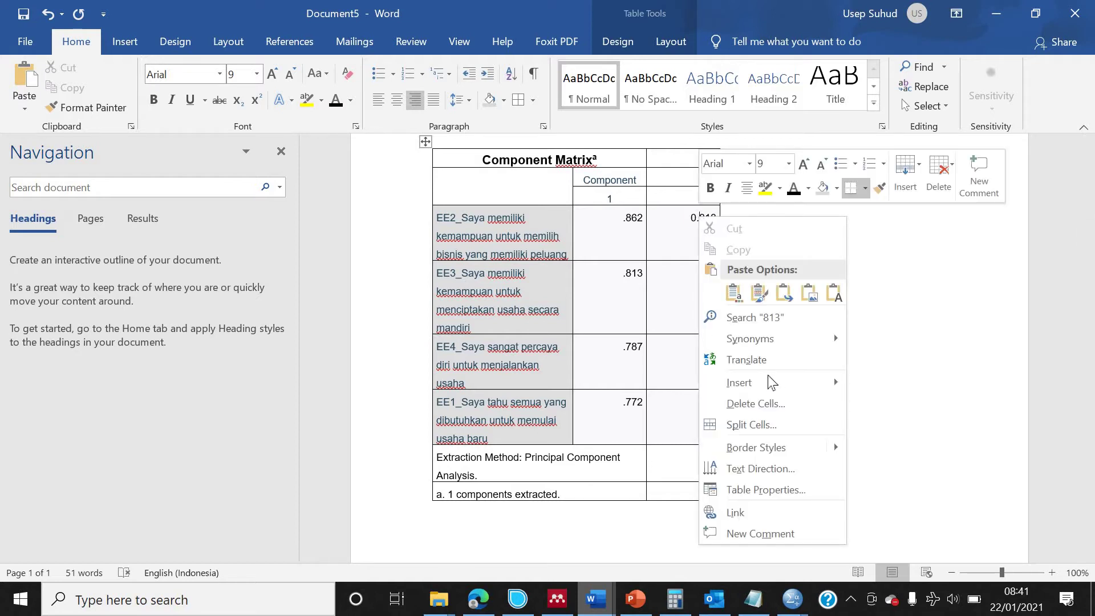
mouse_move(834, 382)
click(901, 407)
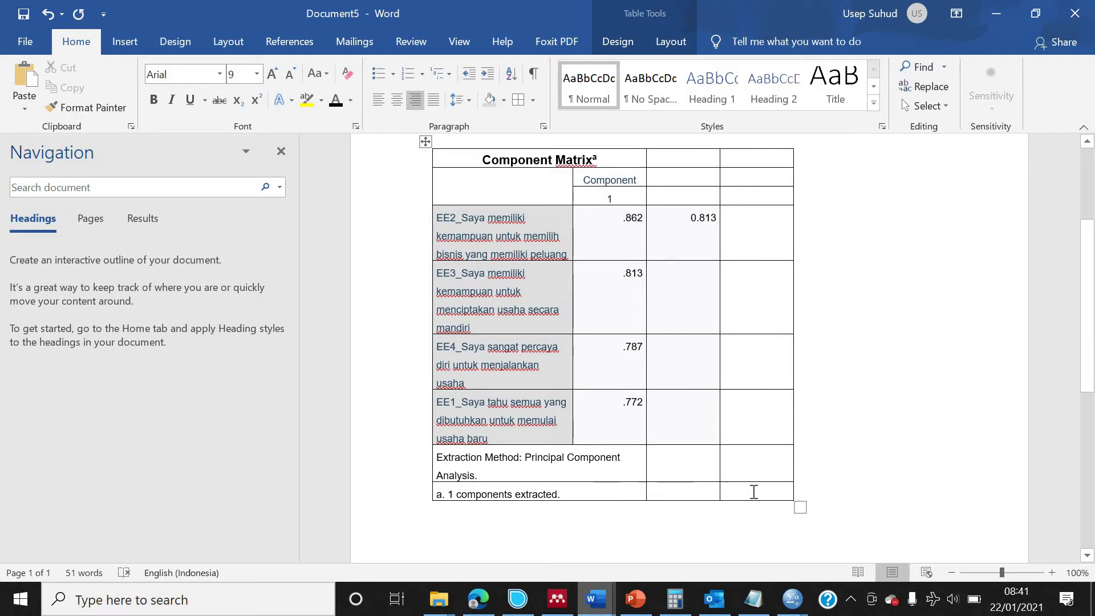
Step: Switch to the SPSS Data Editor, start Compute Variable and name the target variable Emansipasi
mouse_move(791, 602)
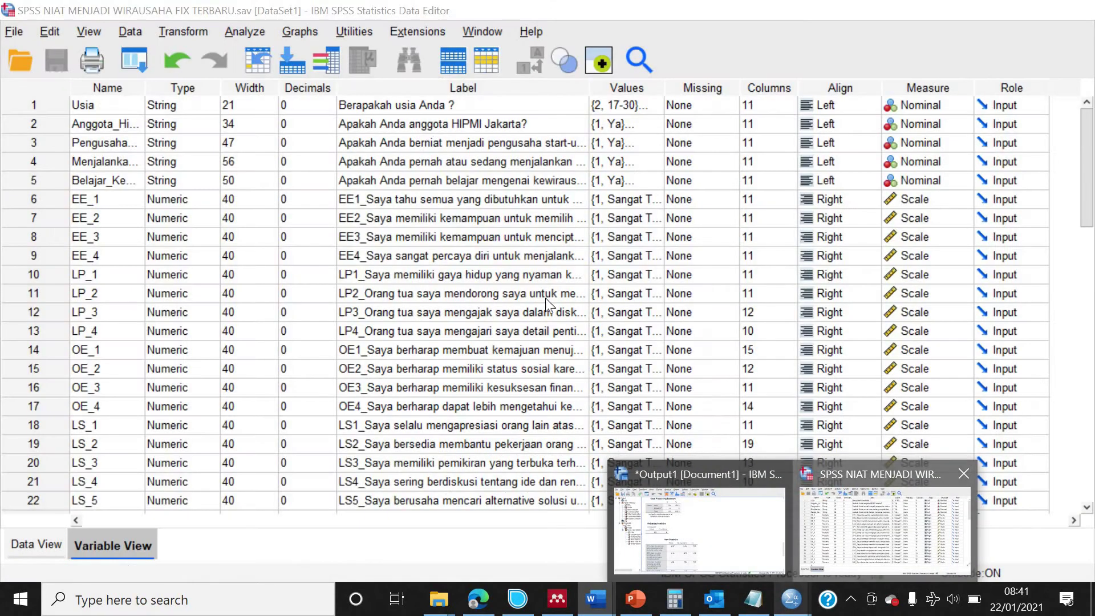
click(844, 567)
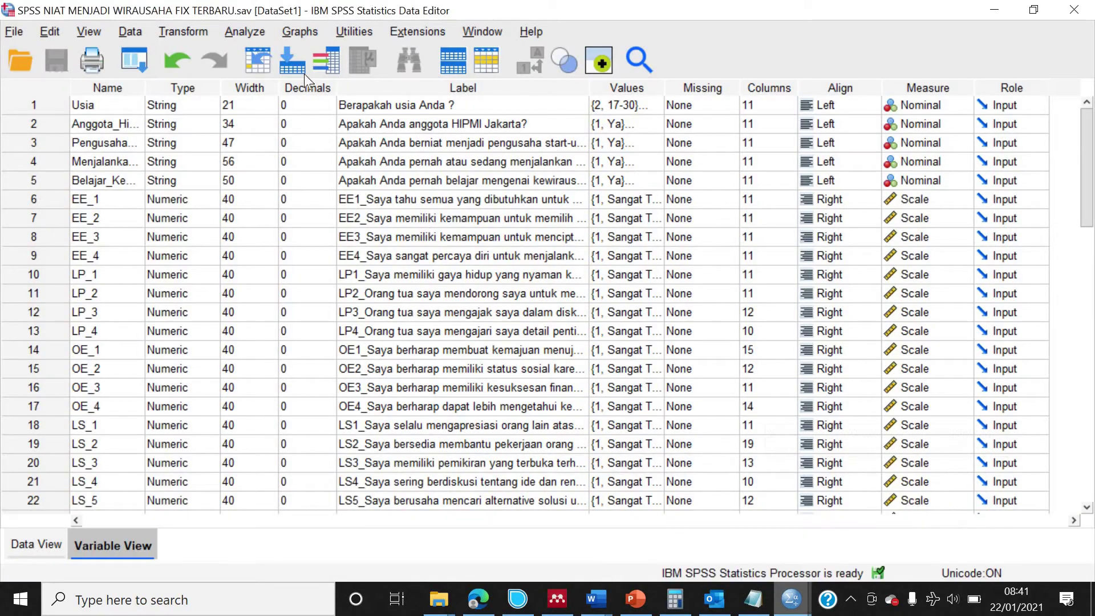
click(245, 32)
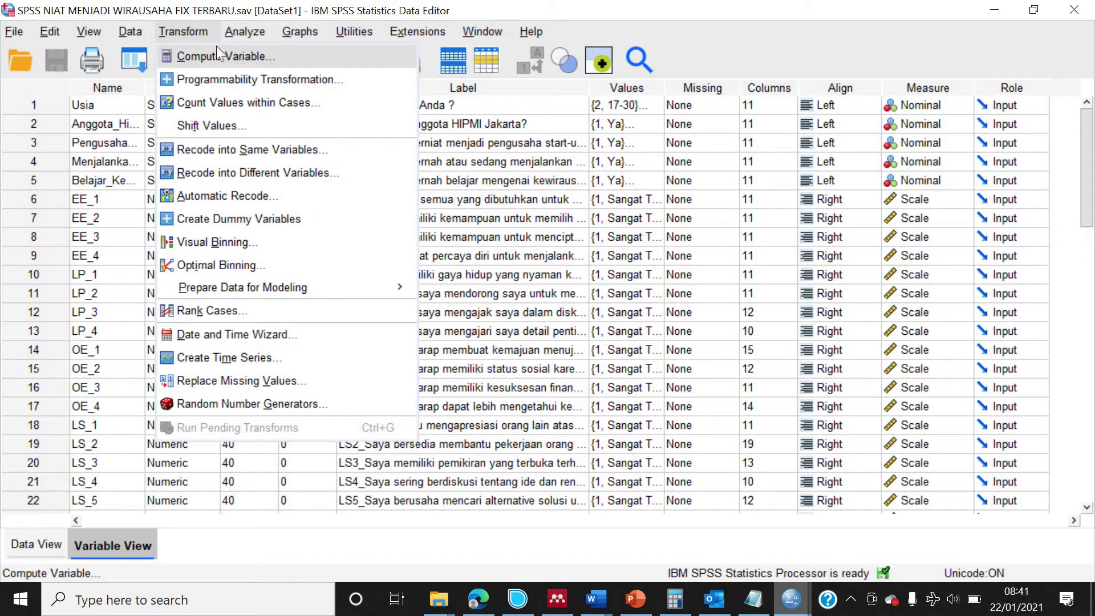
mouse_move(234, 34)
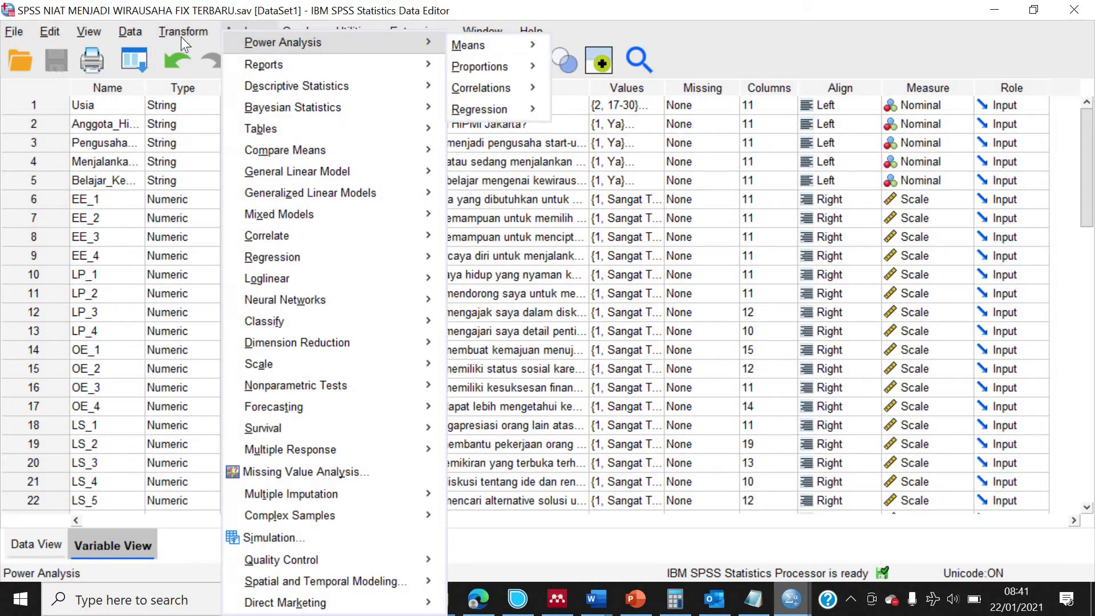
mouse_move(183, 32)
click(190, 57)
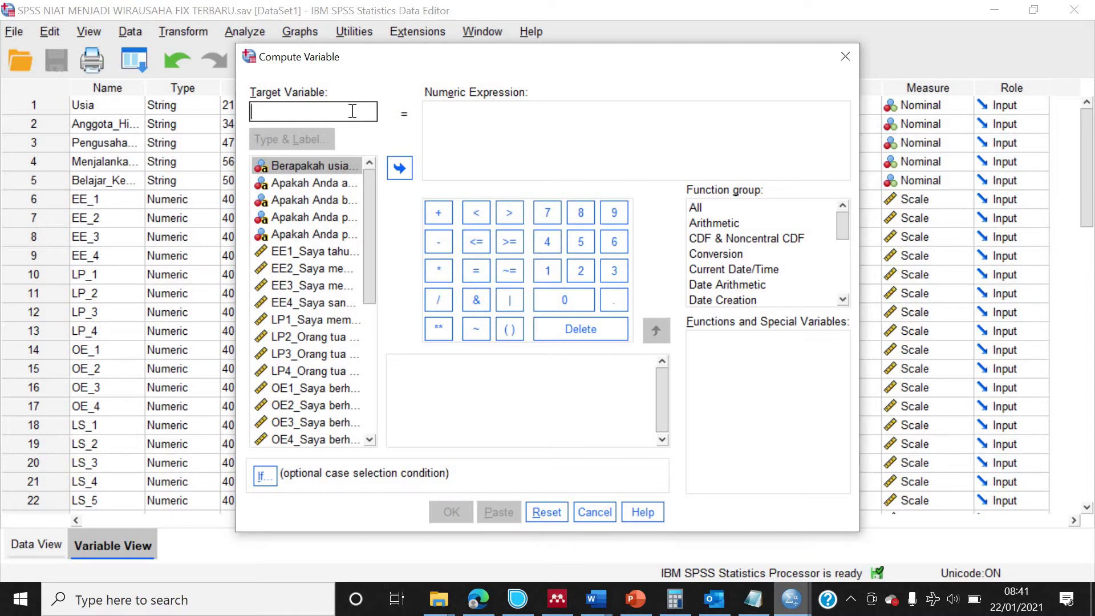
text(E)
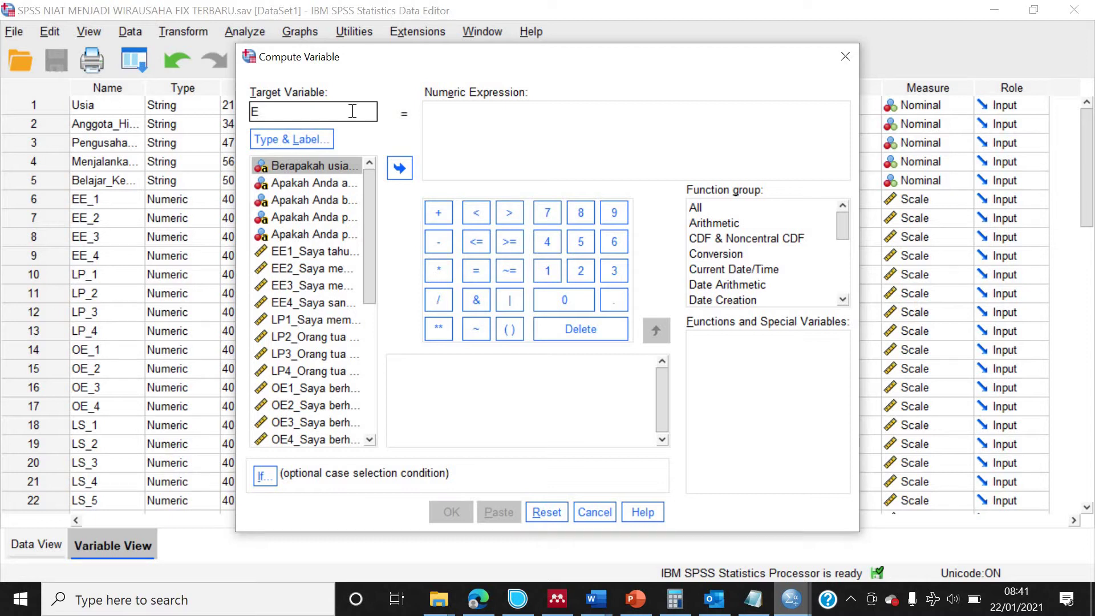
text(n)
key(BackSpace)
text(mansipasi)
Step: Begin the numeric expression with parentheses enclosing the sum EE_1 + EE_2
click(507, 330)
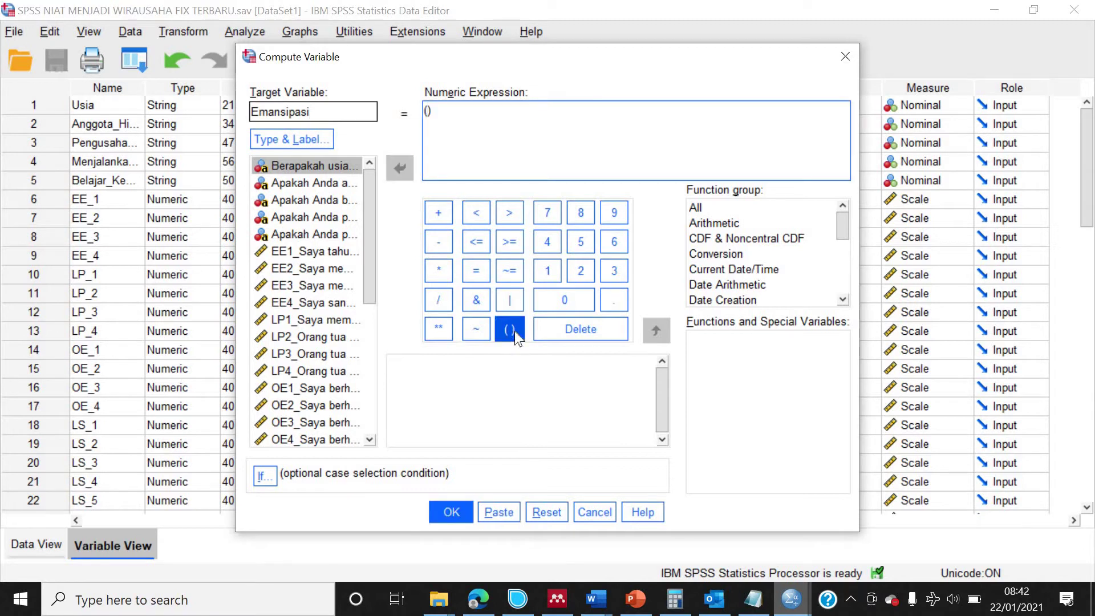
click(313, 252)
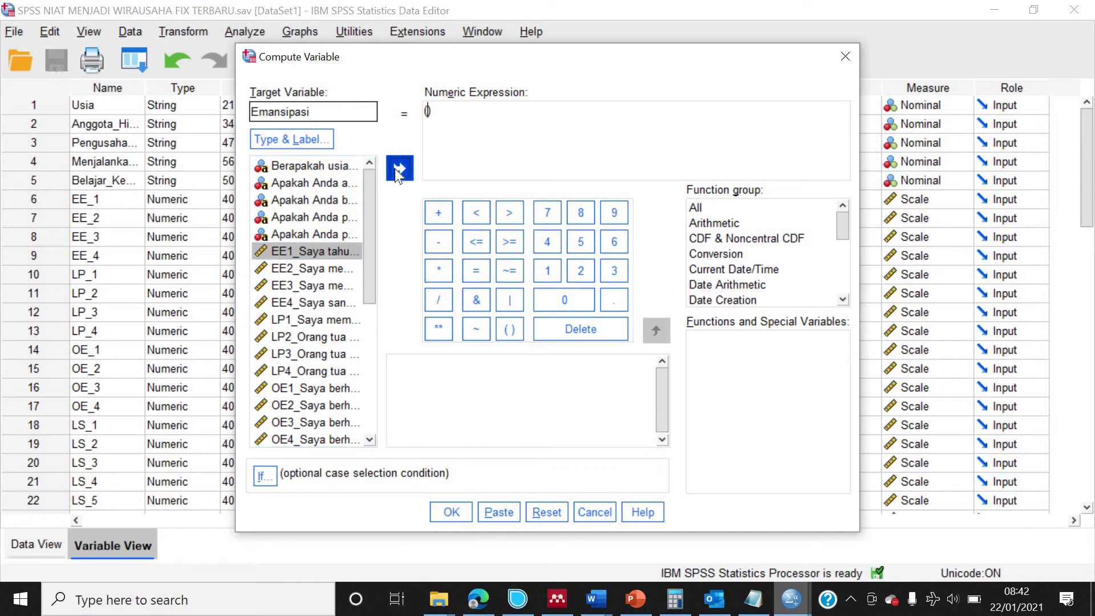
click(399, 169)
click(439, 213)
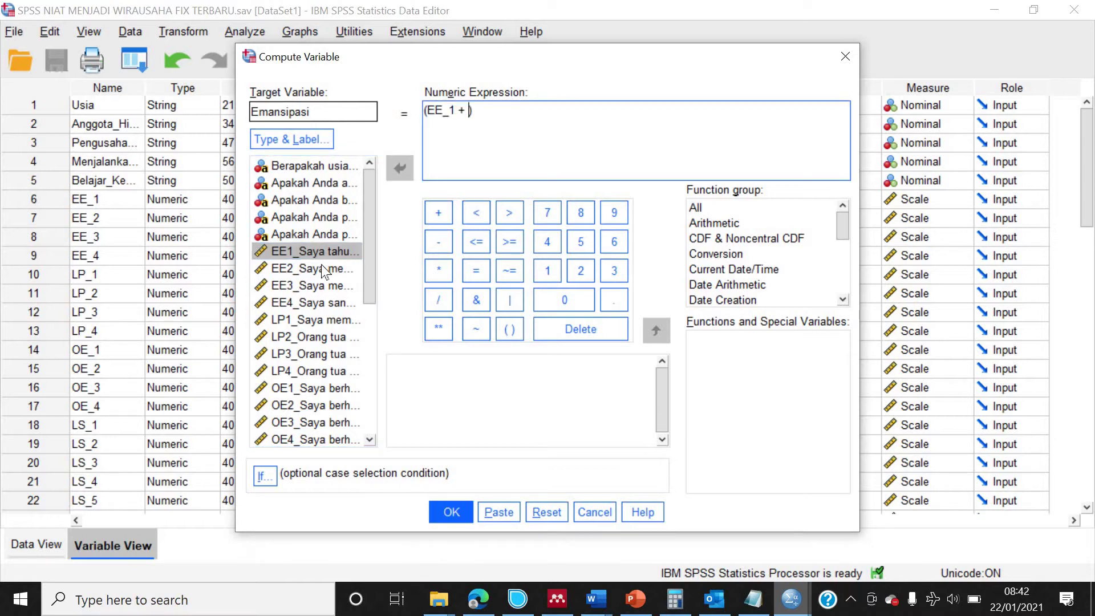
click(320, 268)
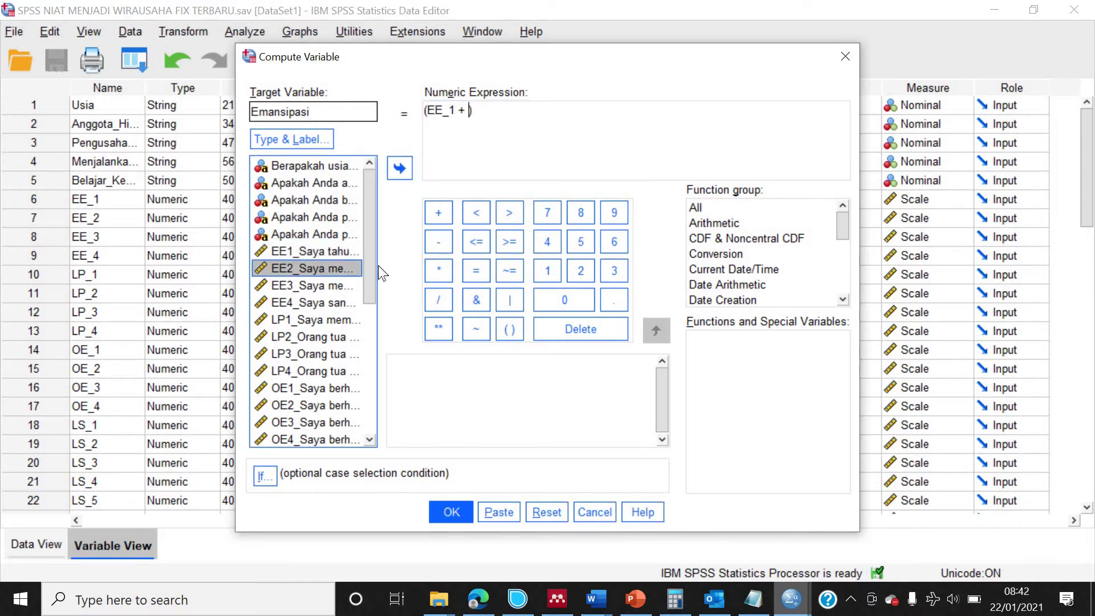
click(437, 217)
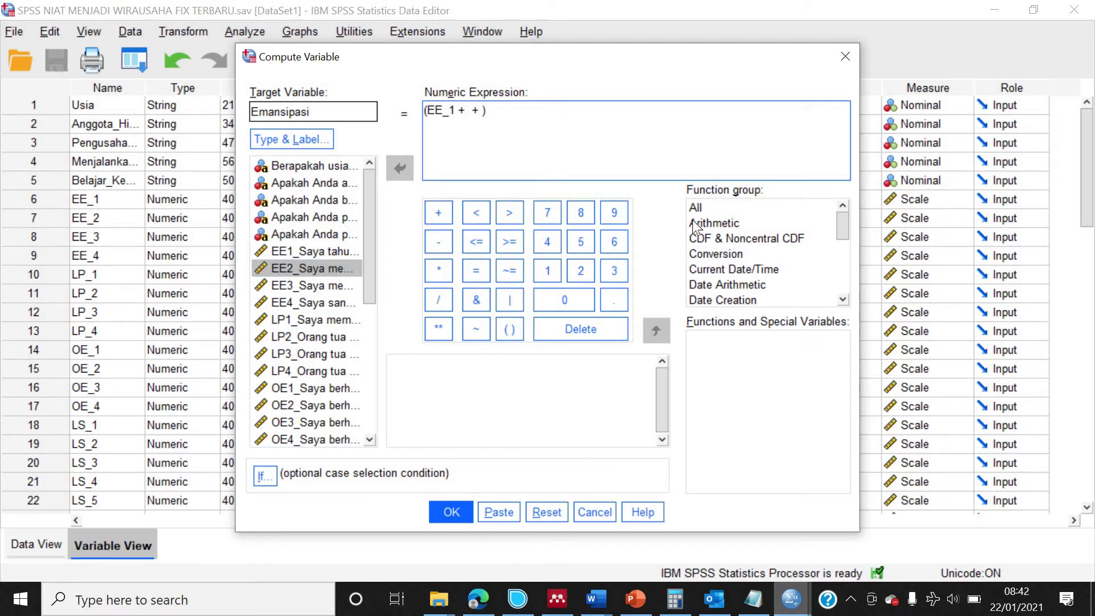
key(BackSpace)
key(BackSpace)
click(305, 267)
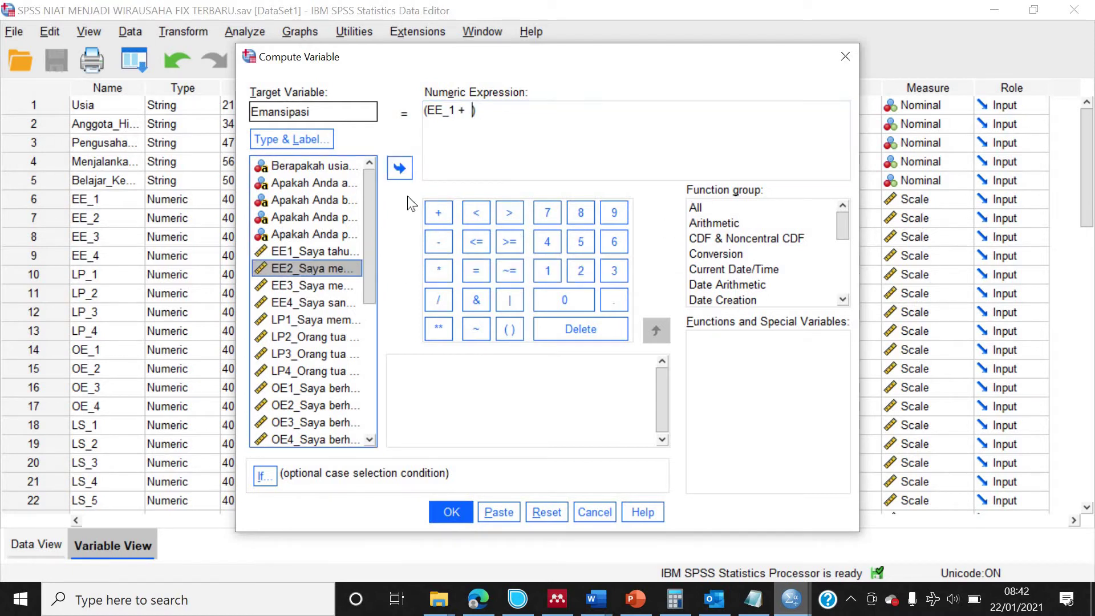
click(399, 167)
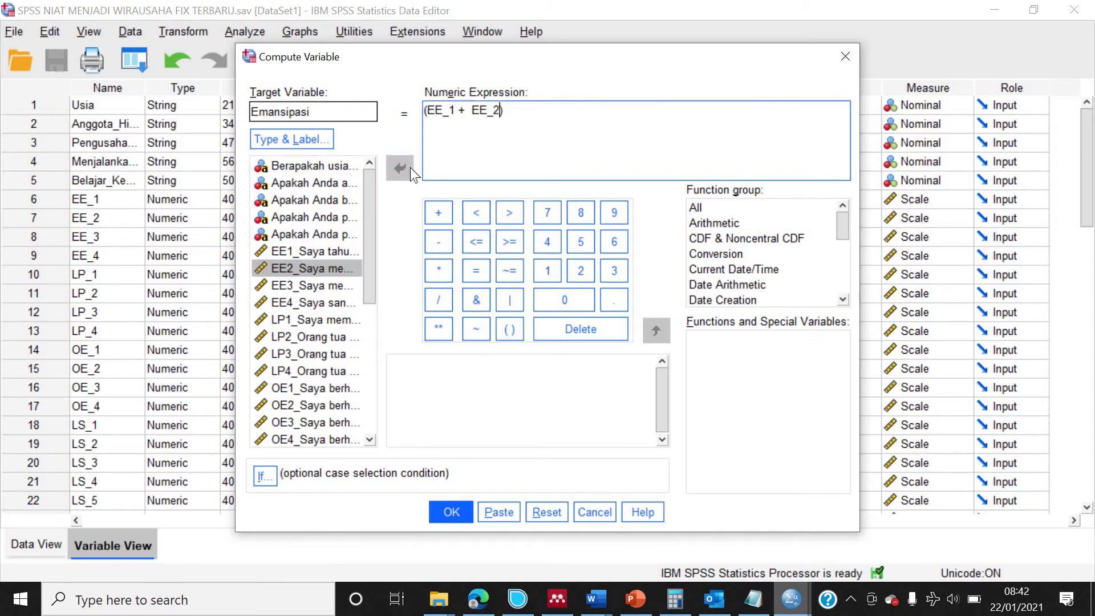
Step: Add EE_3 and EE_4 to the sum inside the parentheses of the numeric expression
click(437, 212)
click(306, 285)
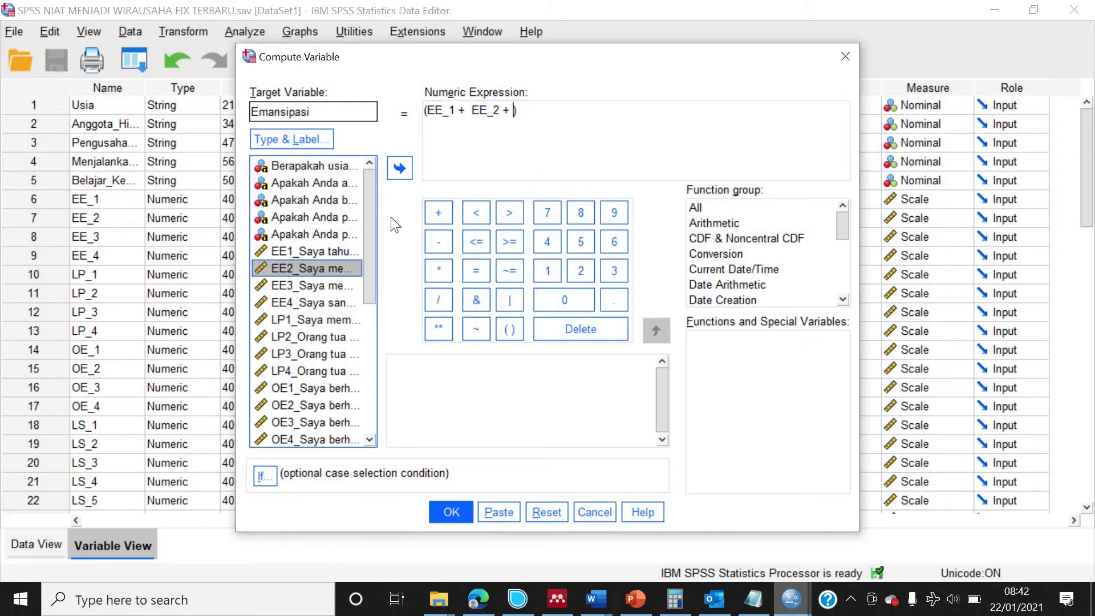
click(399, 169)
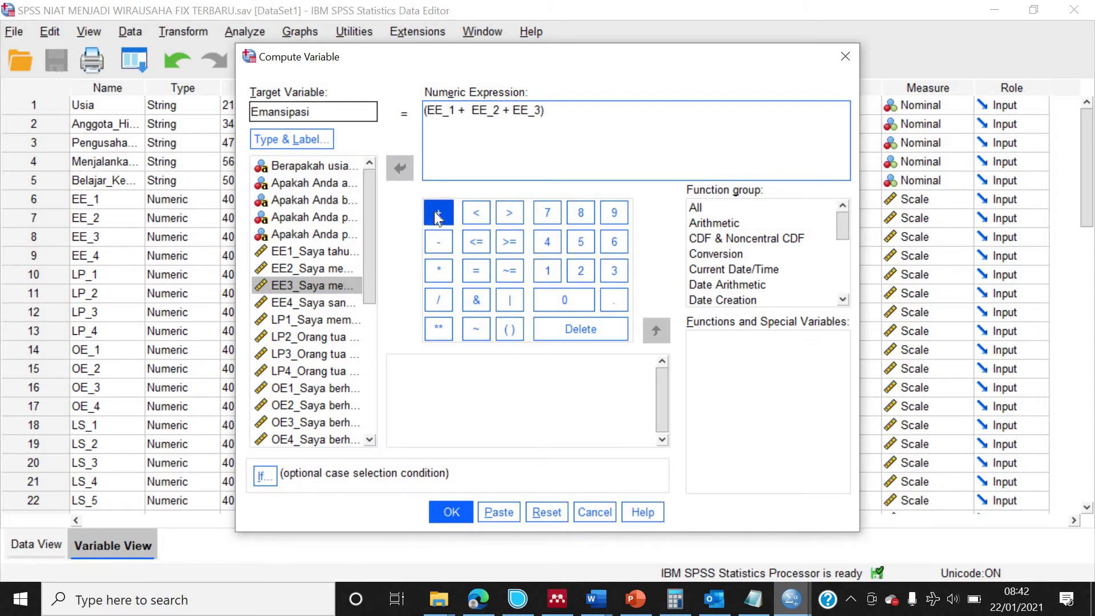
click(437, 213)
click(308, 302)
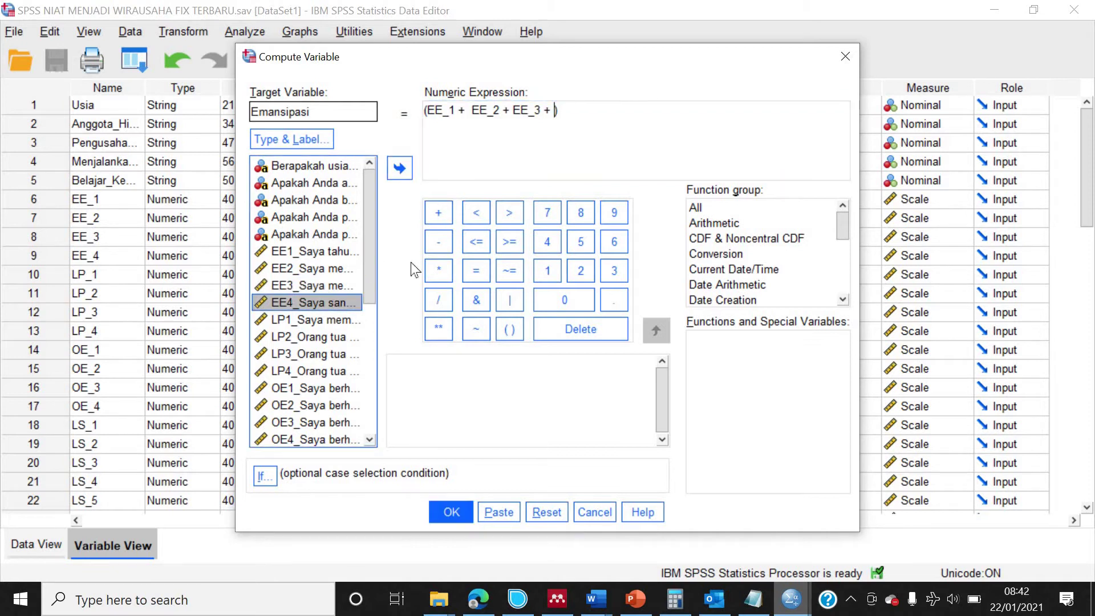
click(401, 168)
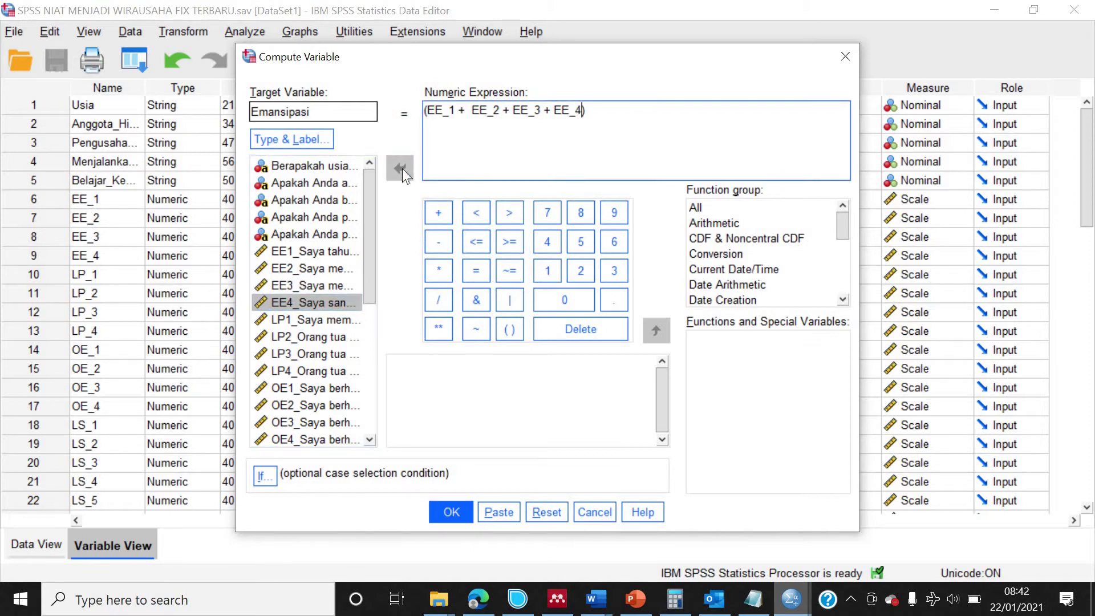
Step: Divide the parenthesised sum by 4 and run the computation of the Emansipasi variable
click(634, 118)
click(438, 300)
click(549, 242)
click(451, 512)
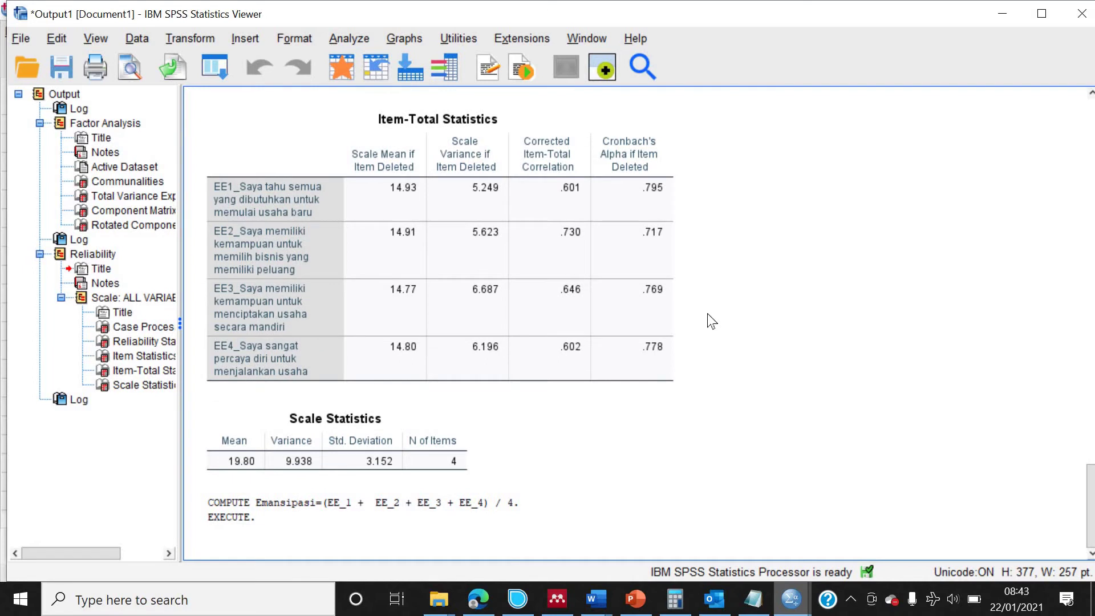
mouse_move(485, 603)
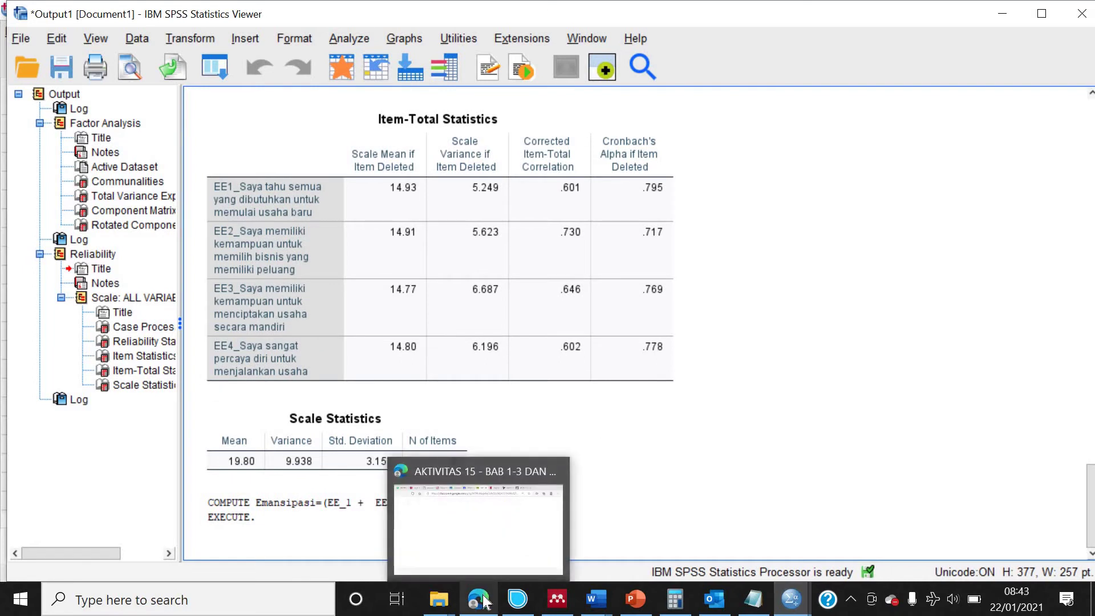
Step: Switch to the SPSS Data Editor and set the label of the Emansipasi variable to Emansipasi
mouse_move(809, 602)
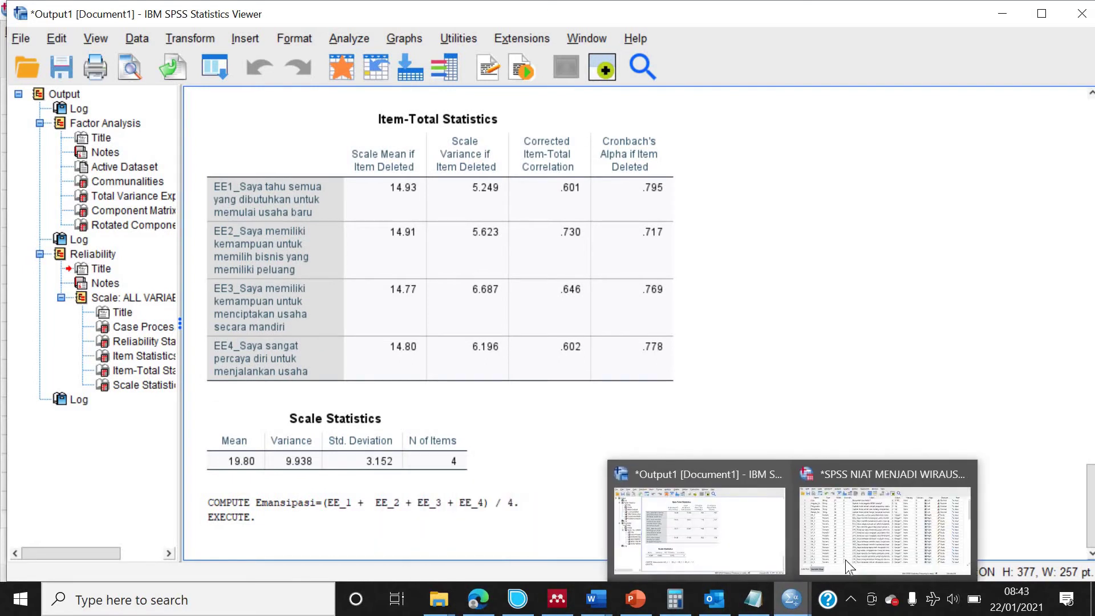
click(844, 562)
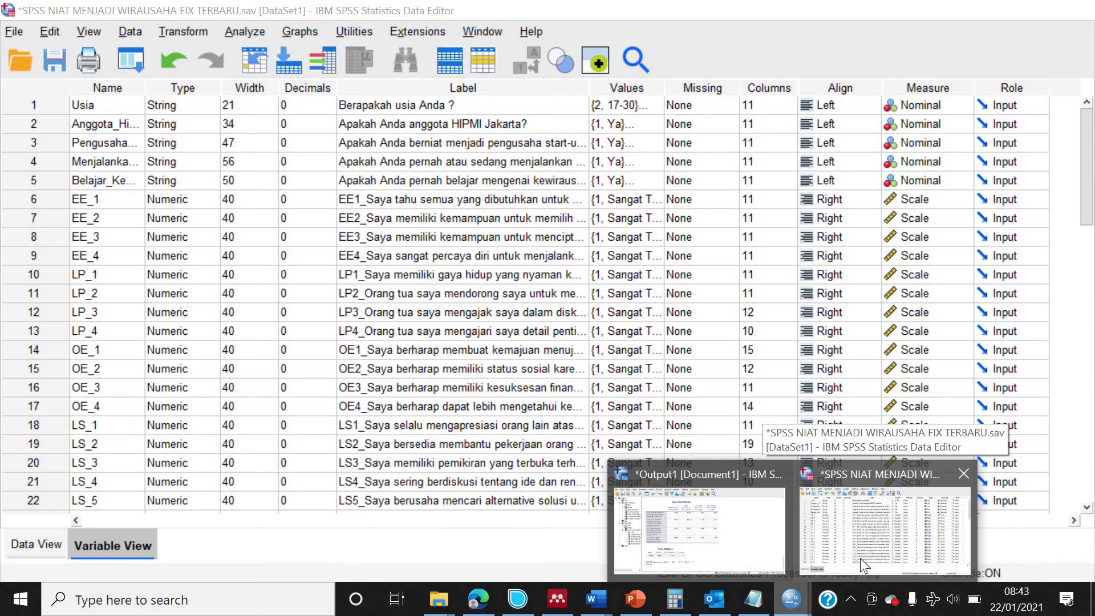
click(860, 559)
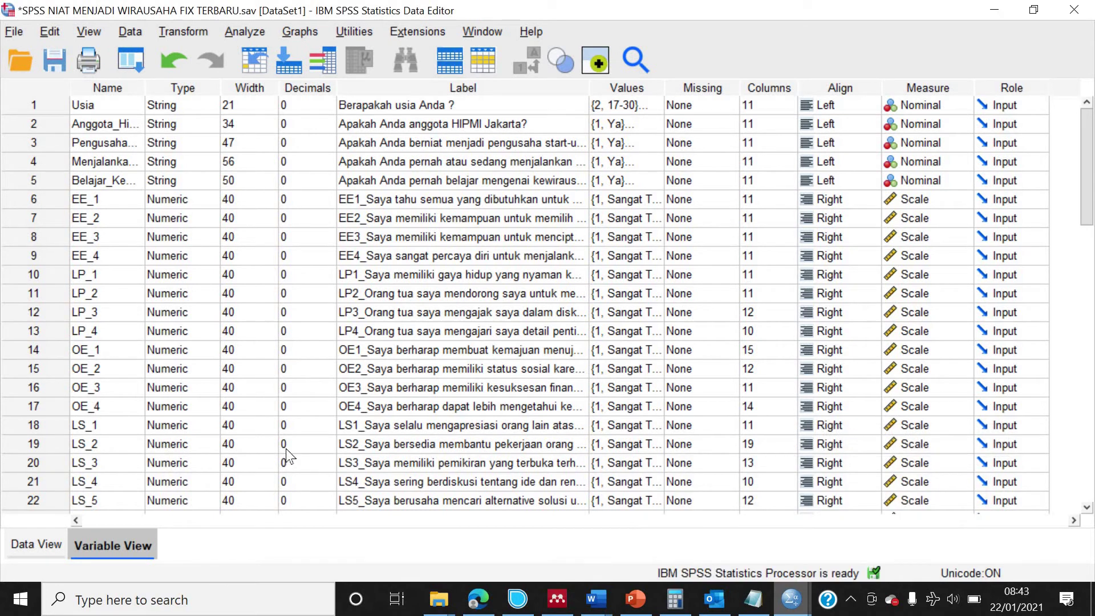
scroll(288, 454, down, 5)
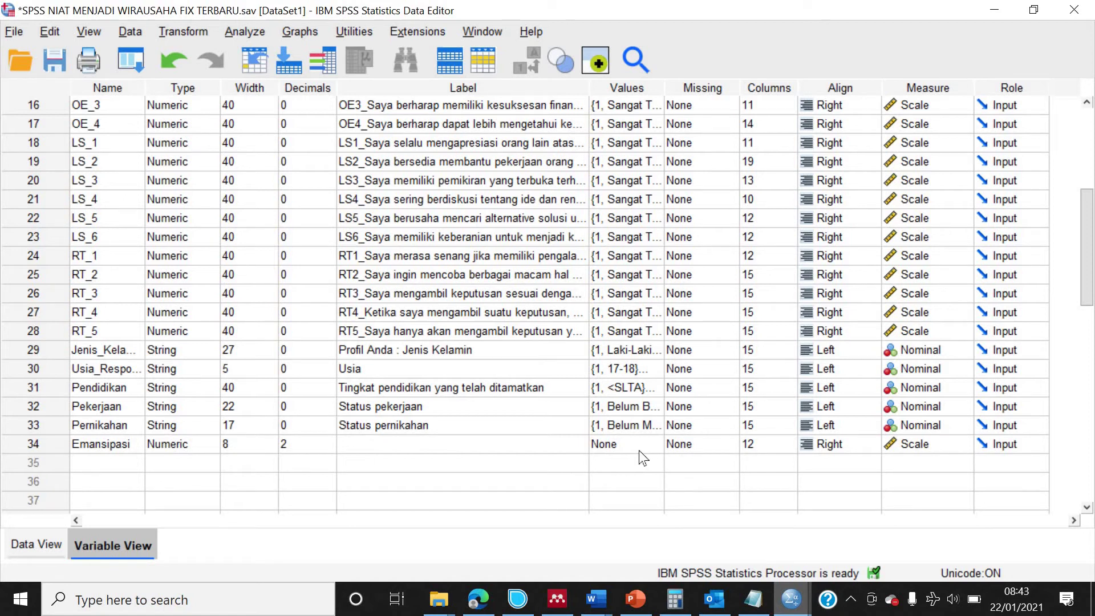
click(429, 445)
text(Emansipasi)
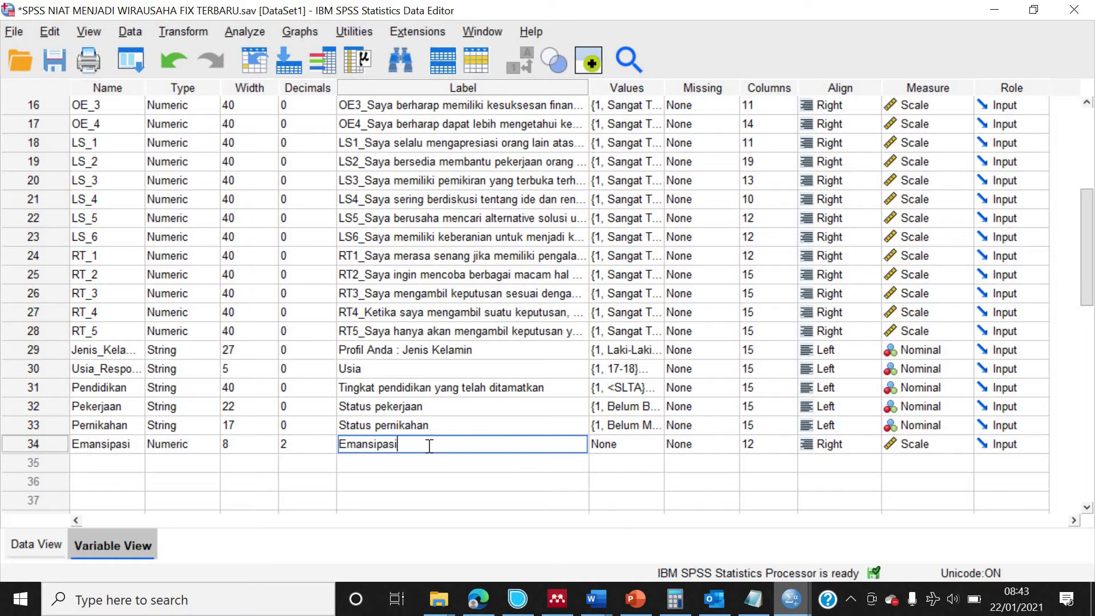
click(482, 485)
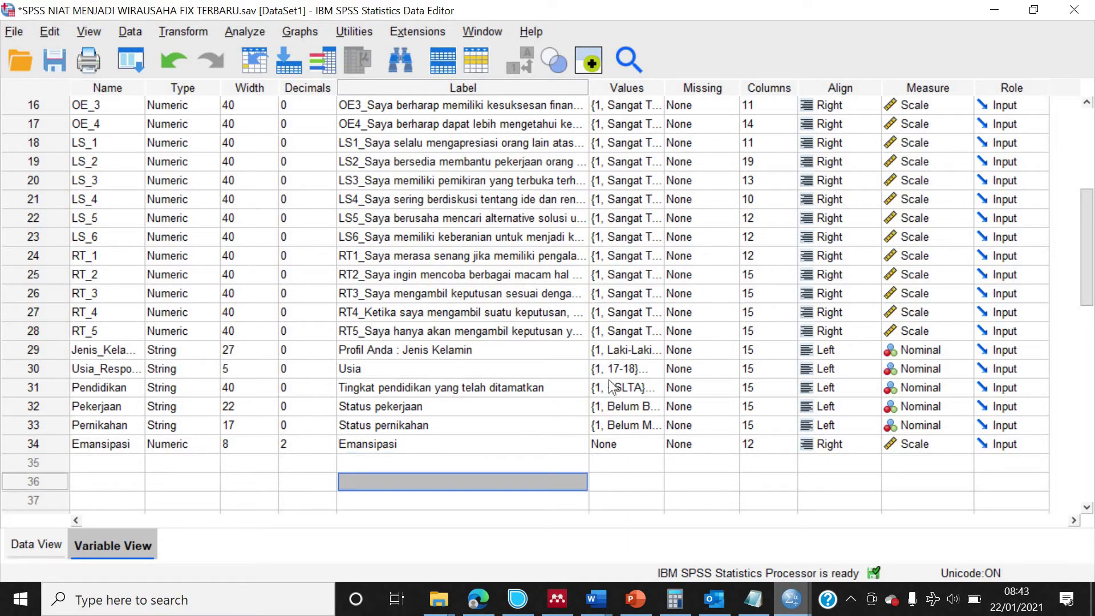
Step: Copy the value labels of RT_5 to the Emansipasi variable
click(640, 333)
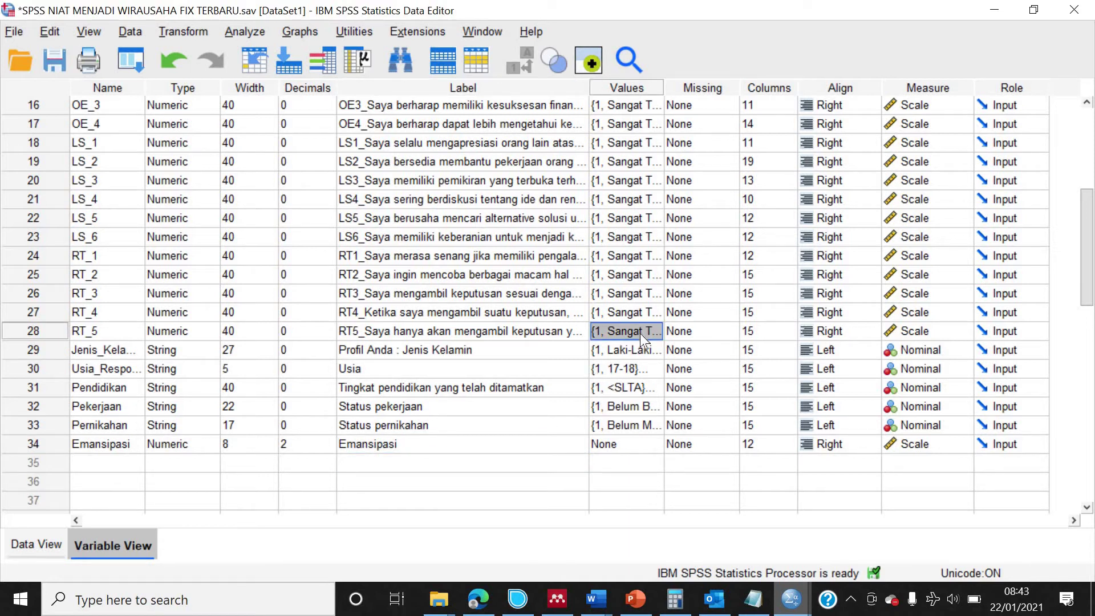
click(648, 441)
click(658, 445)
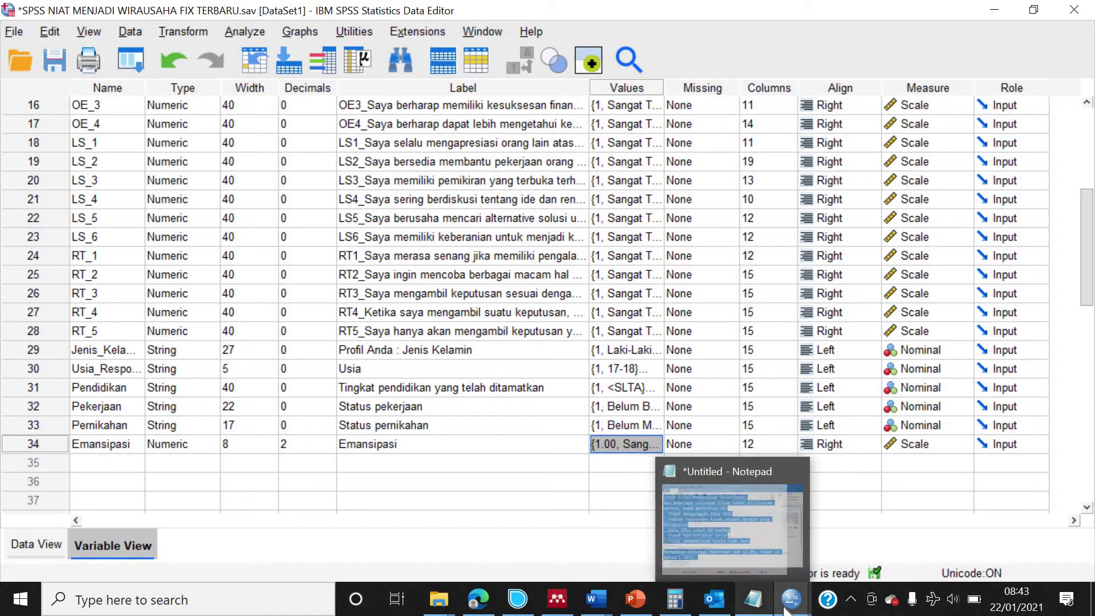
Step: Switch to the SPSS output and examine the COMPUTE log entry and the Scale Statistics table, dismissing the Pivoting Trays
mouse_move(789, 611)
click(758, 552)
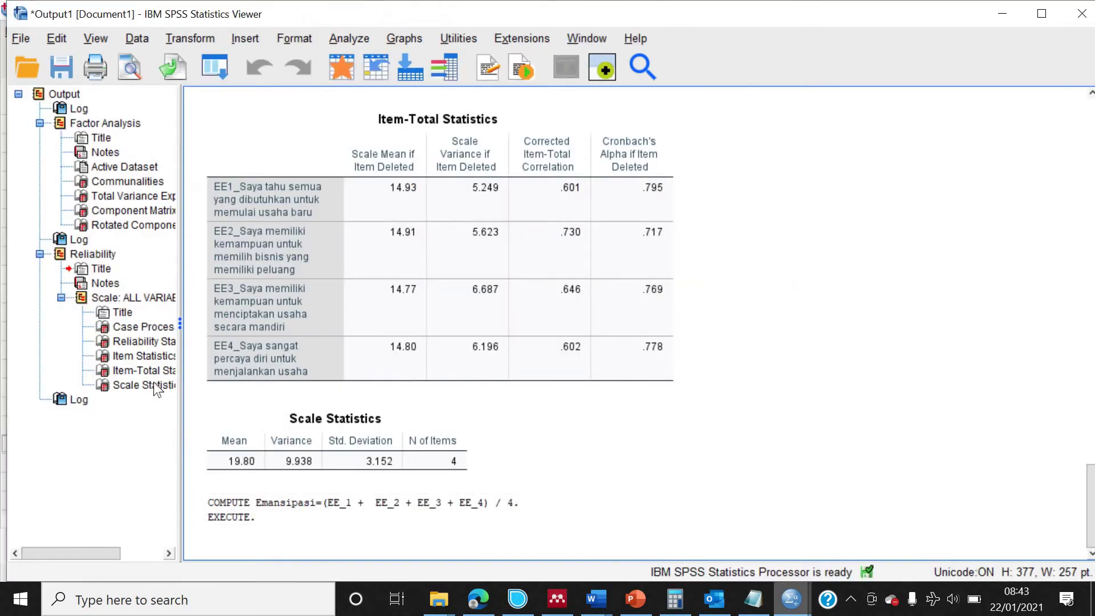
click(77, 400)
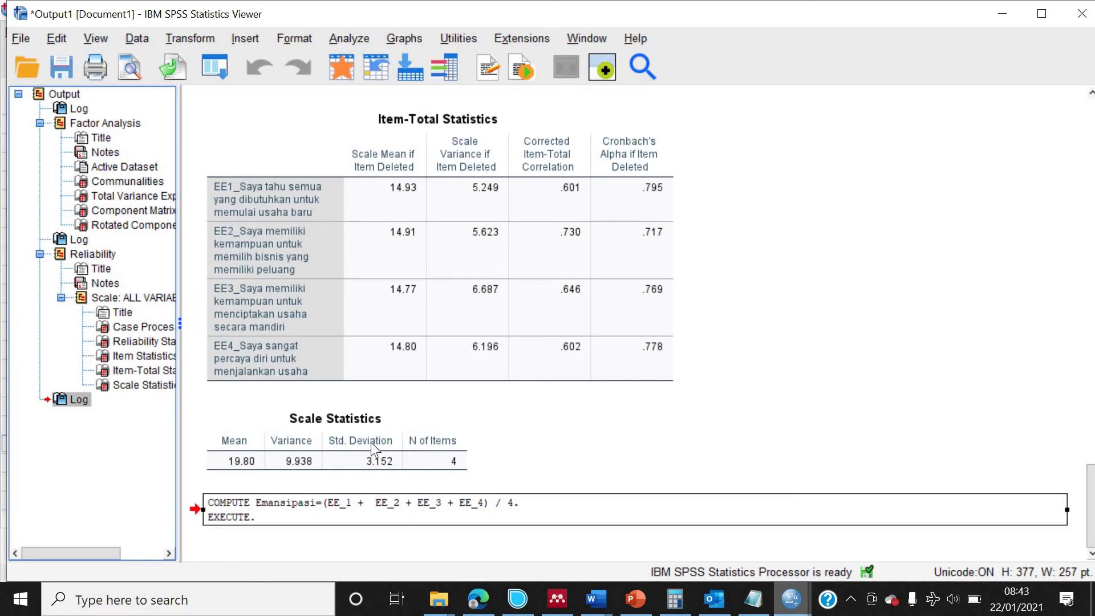
click(400, 447)
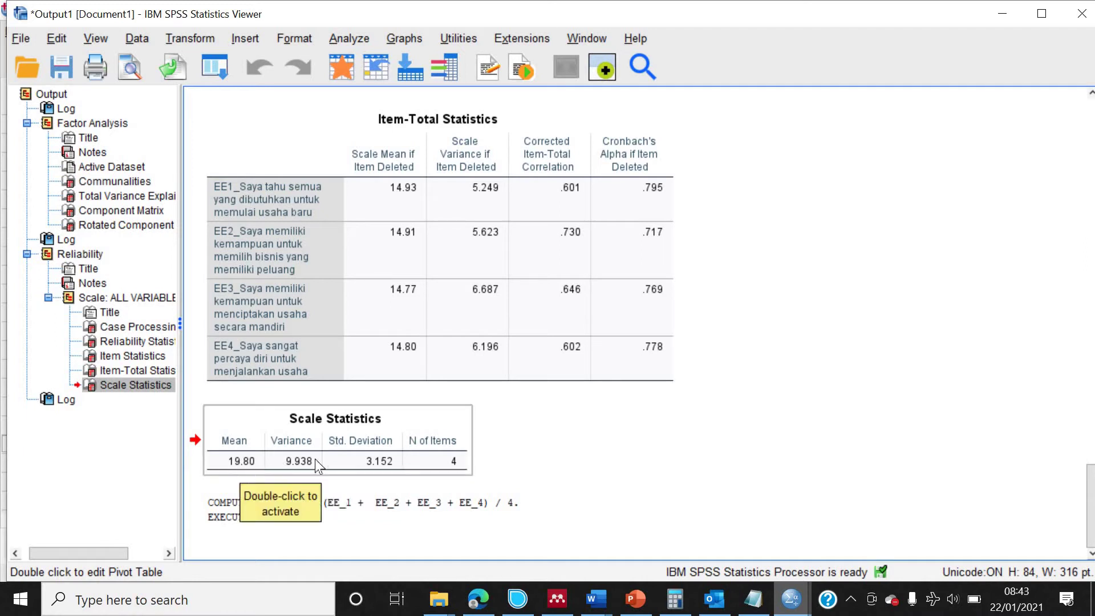
double_click(283, 435)
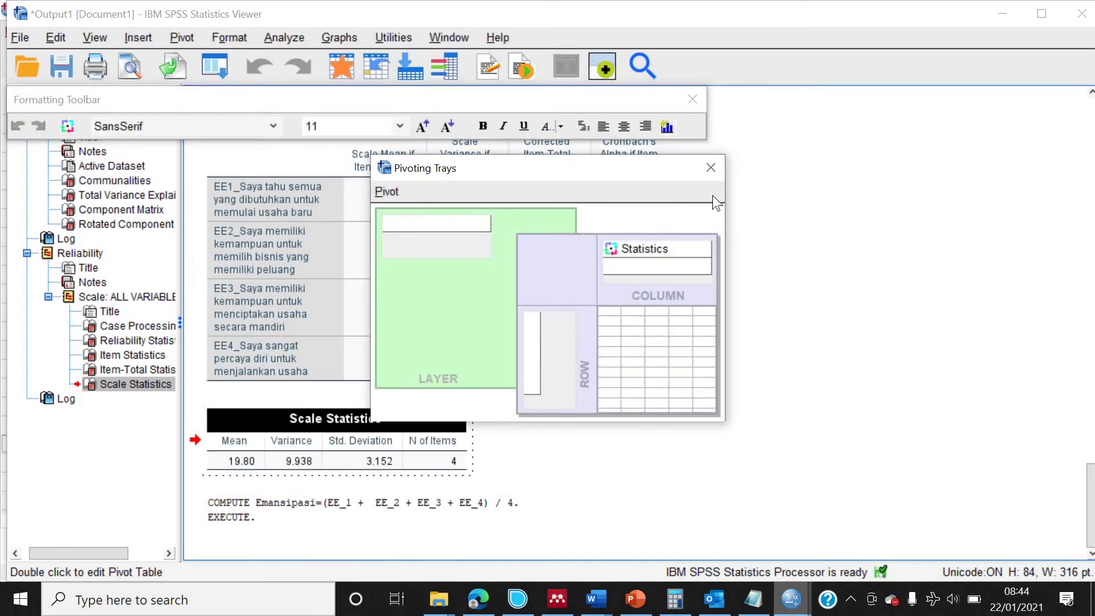
click(711, 168)
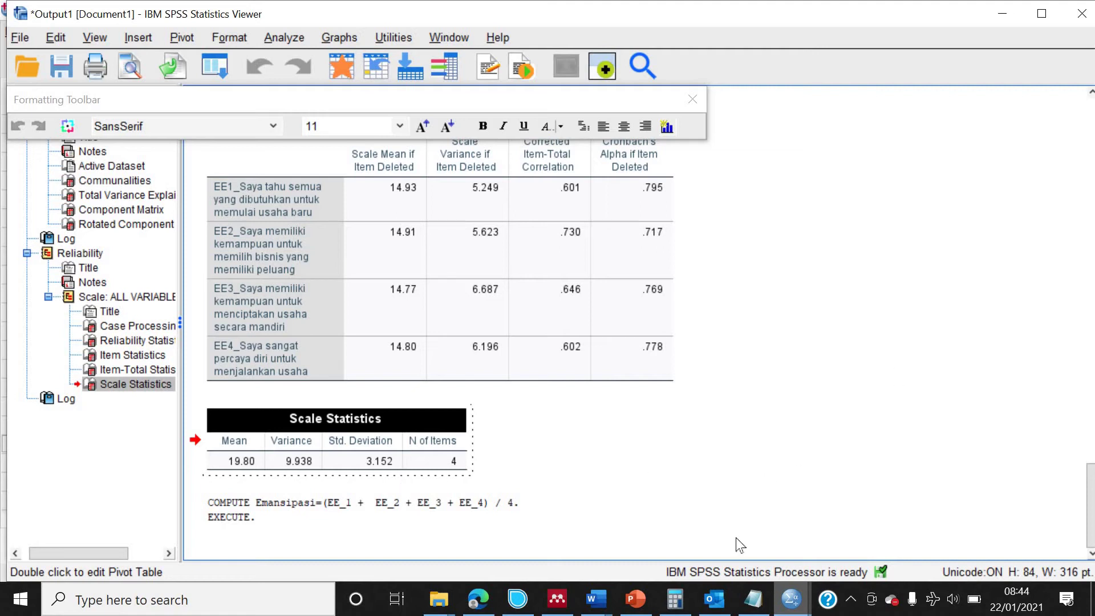
Step: Switch to the Word document and review the Component Matrix table, including the empty last column beside EE2
mouse_move(750, 610)
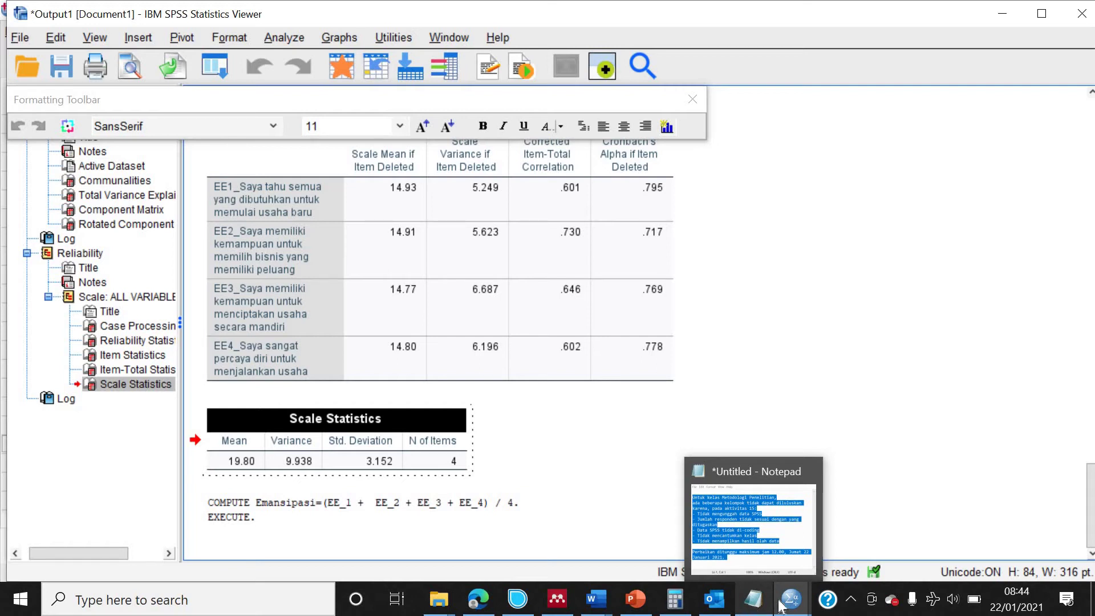
mouse_move(793, 605)
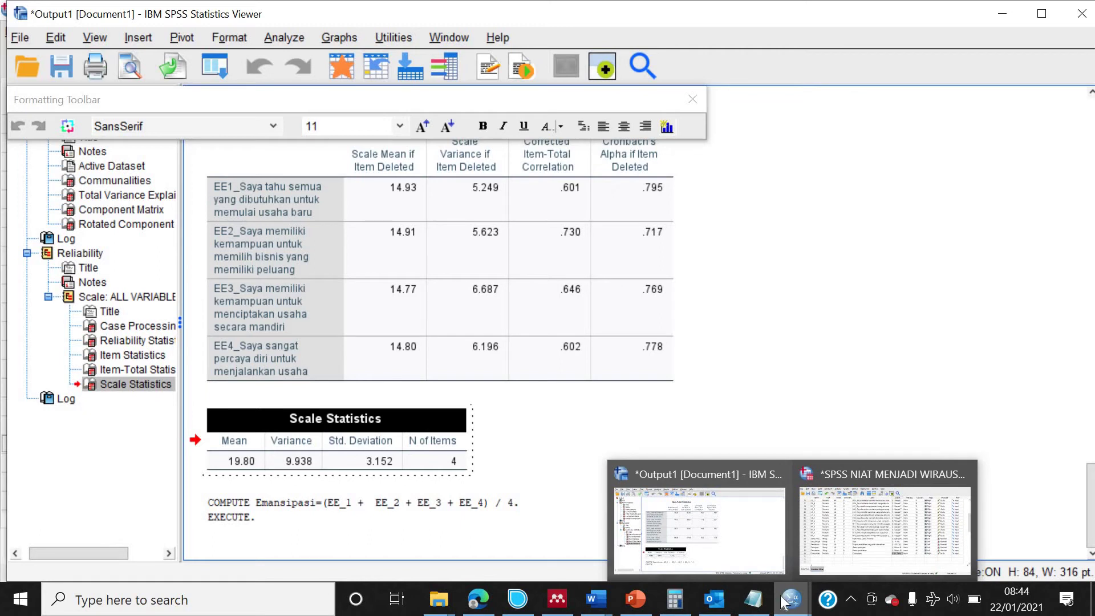
mouse_move(730, 579)
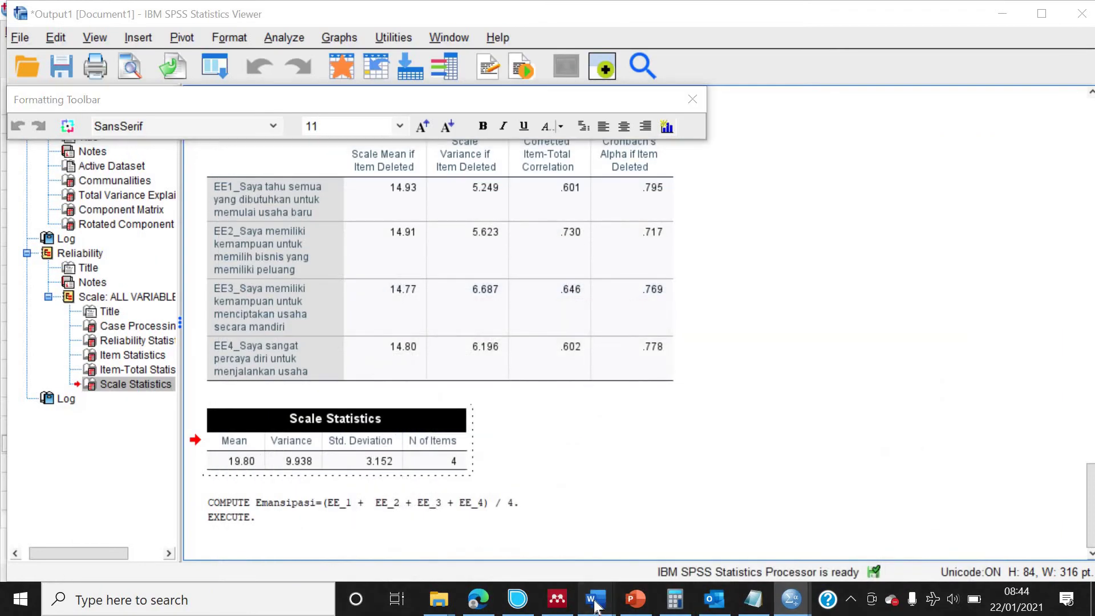
mouse_move(596, 599)
click(794, 459)
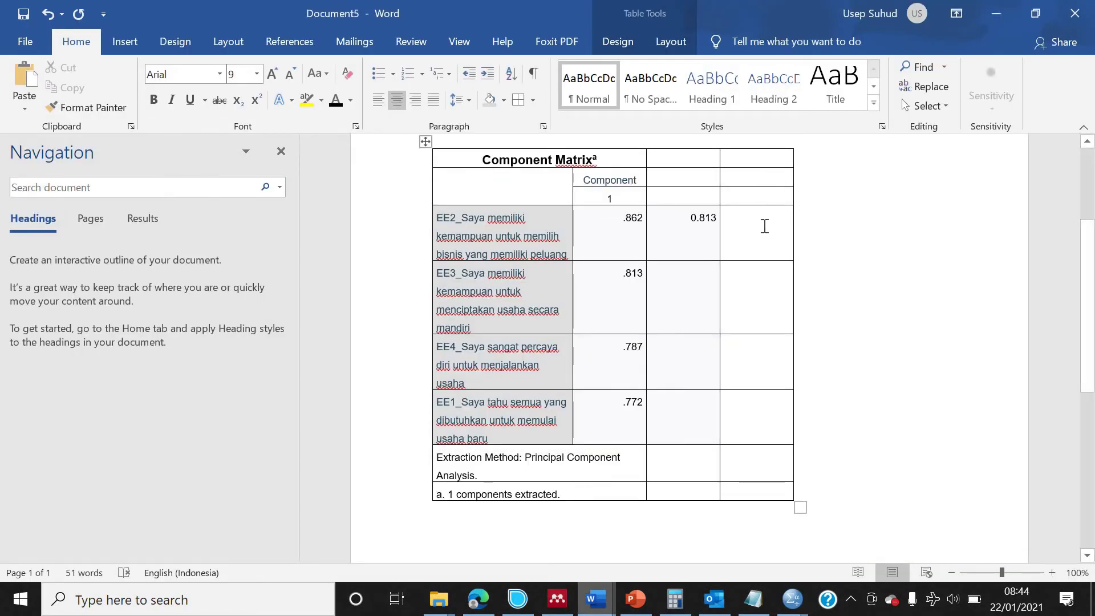
click(766, 220)
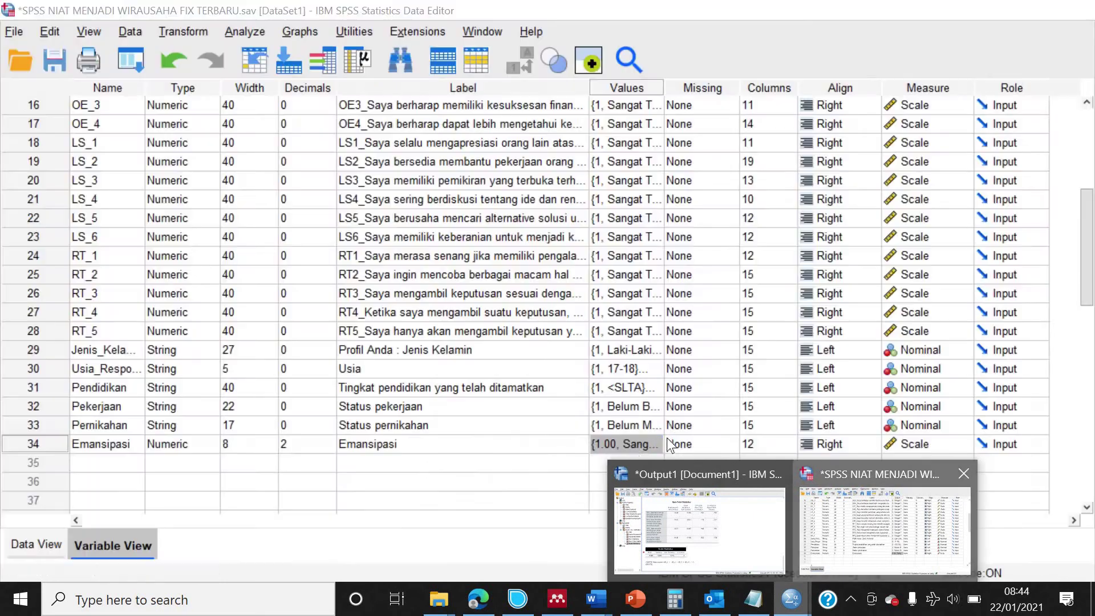
Step: Return to the SPSS Data Editor and review Emansipasi's compute expression and its type and label settings without changing them
click(884, 530)
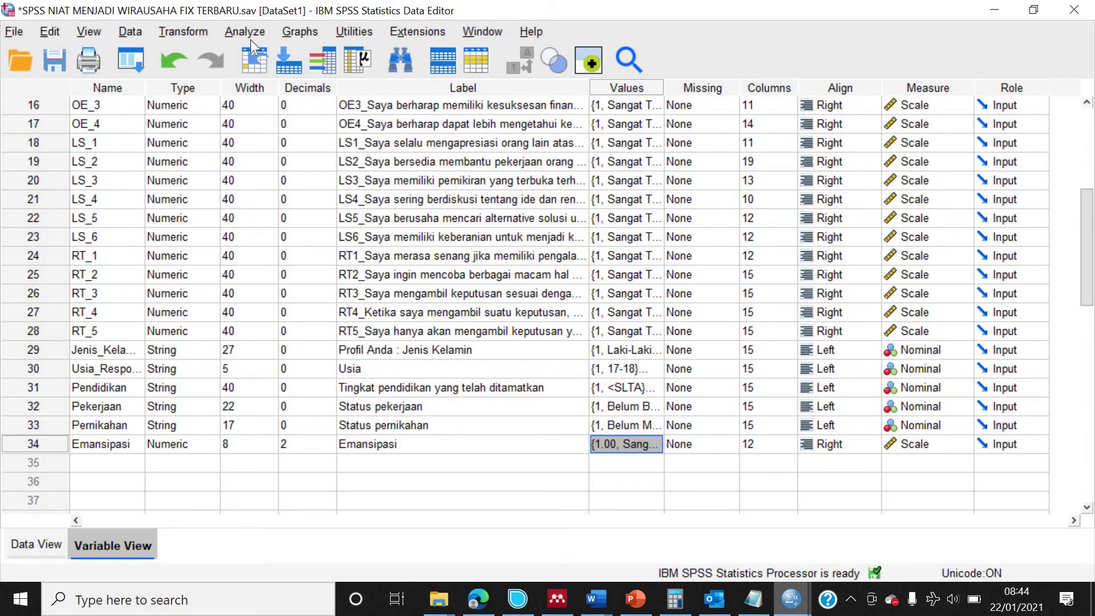
click(199, 32)
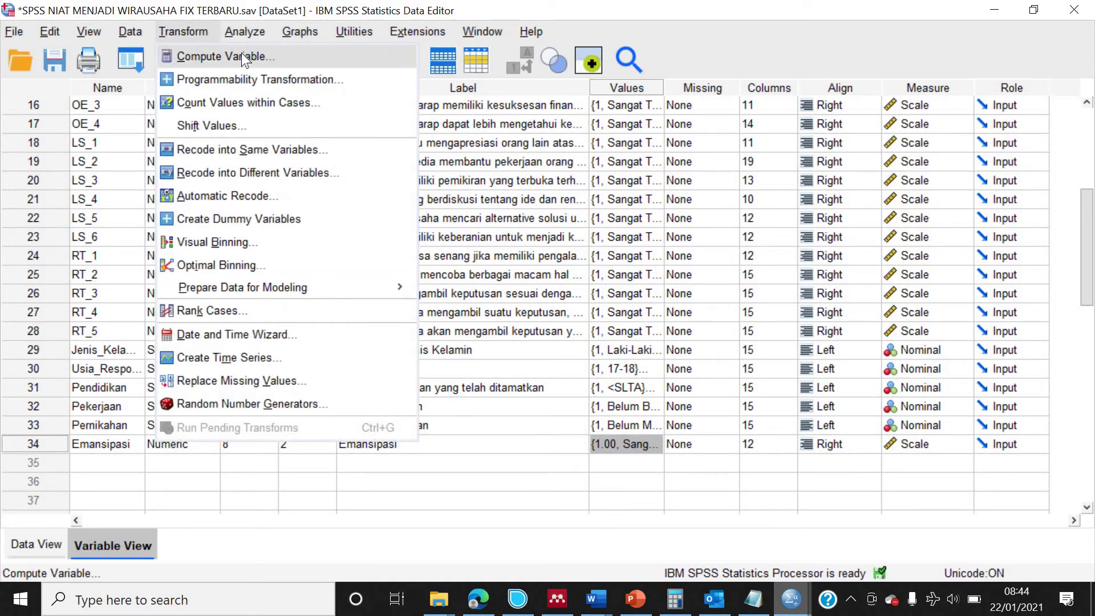
click(244, 57)
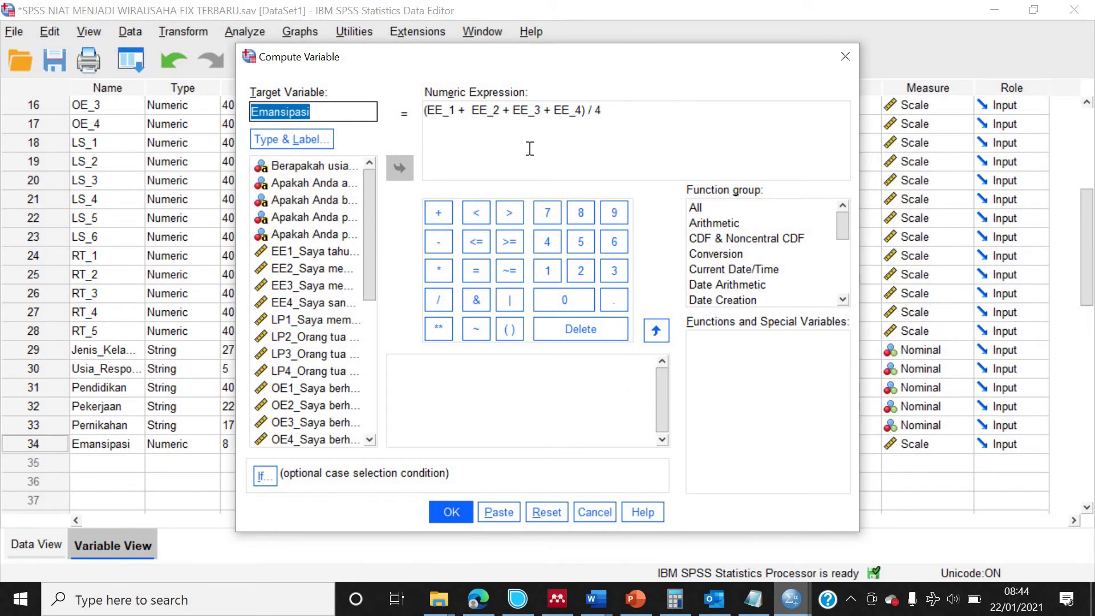
click(314, 144)
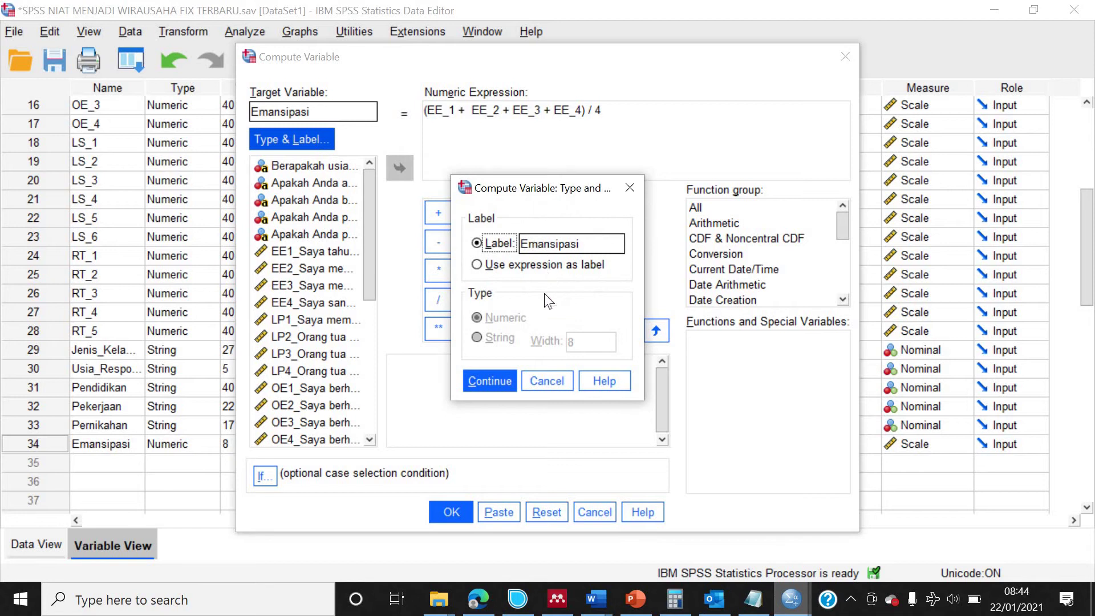
click(559, 379)
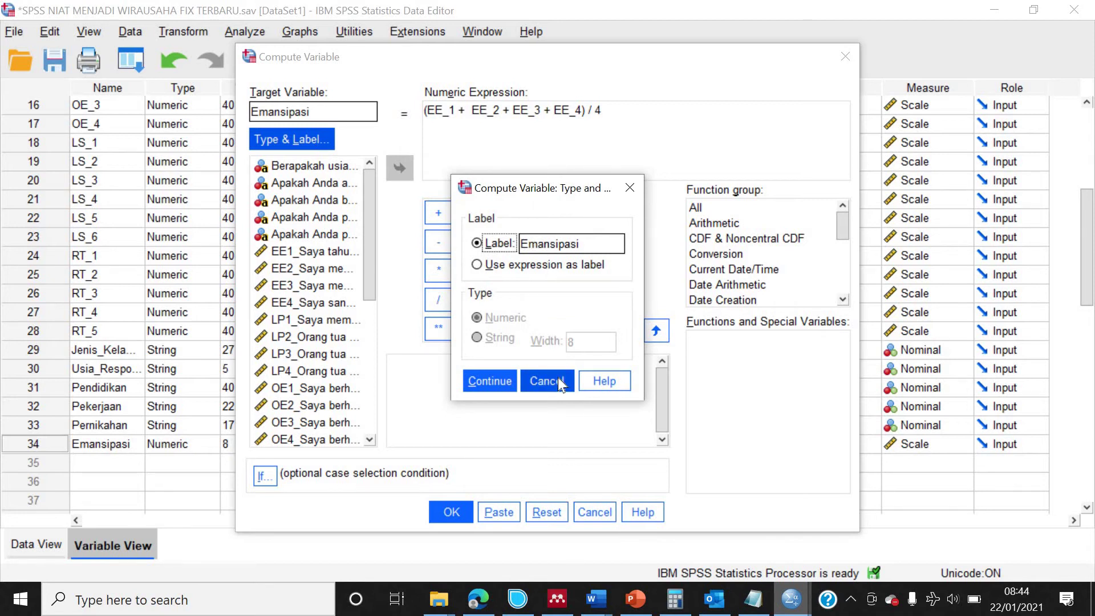
click(558, 378)
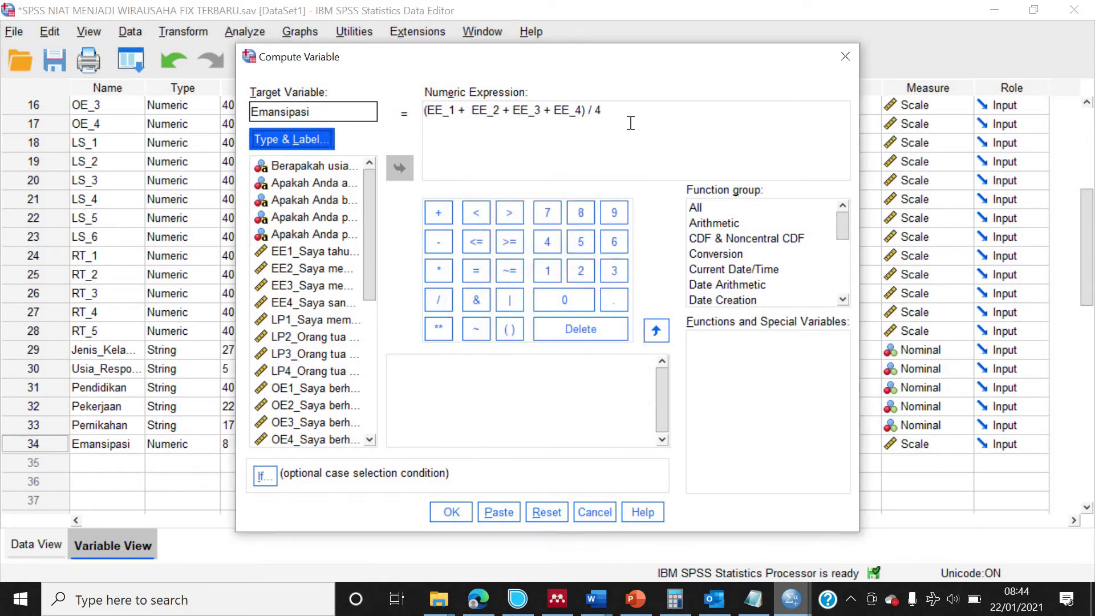
click(847, 58)
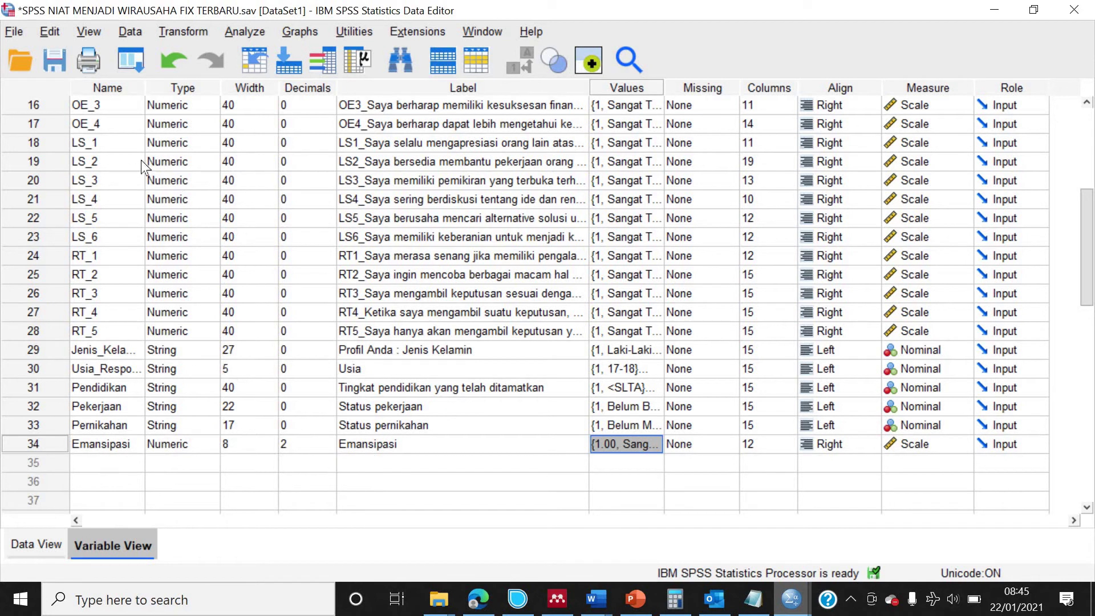
scroll(141, 161, up, 2)
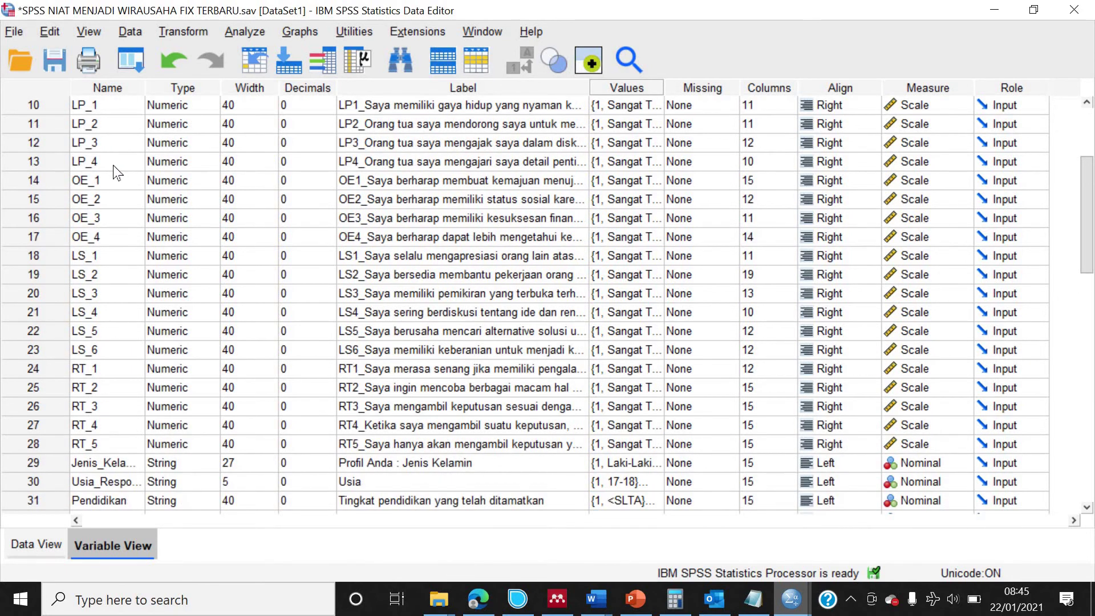
scroll(108, 409, down, 3)
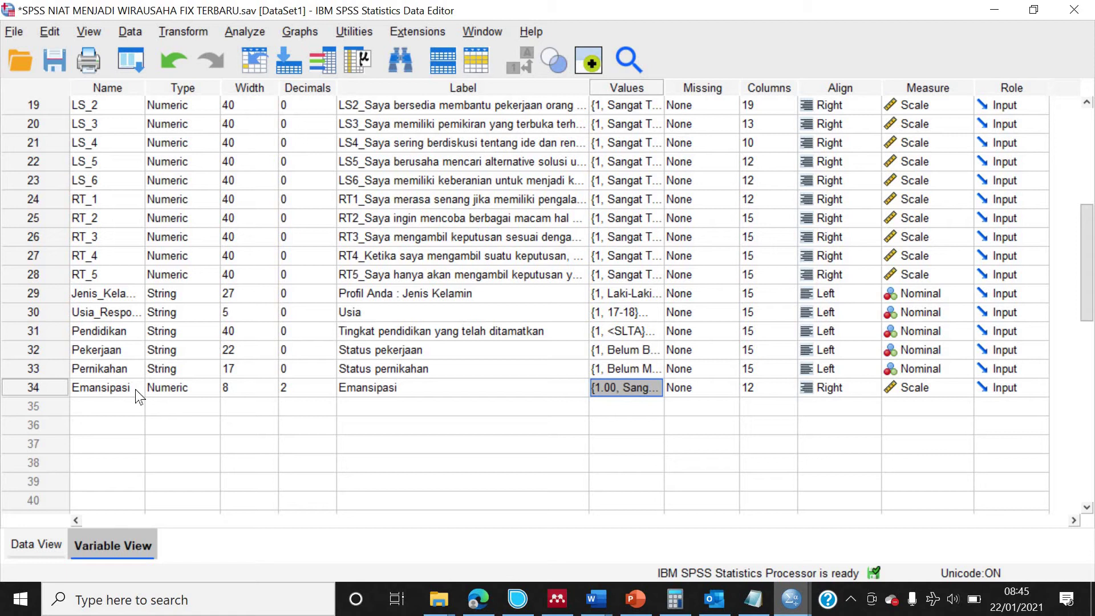
click(126, 393)
click(126, 400)
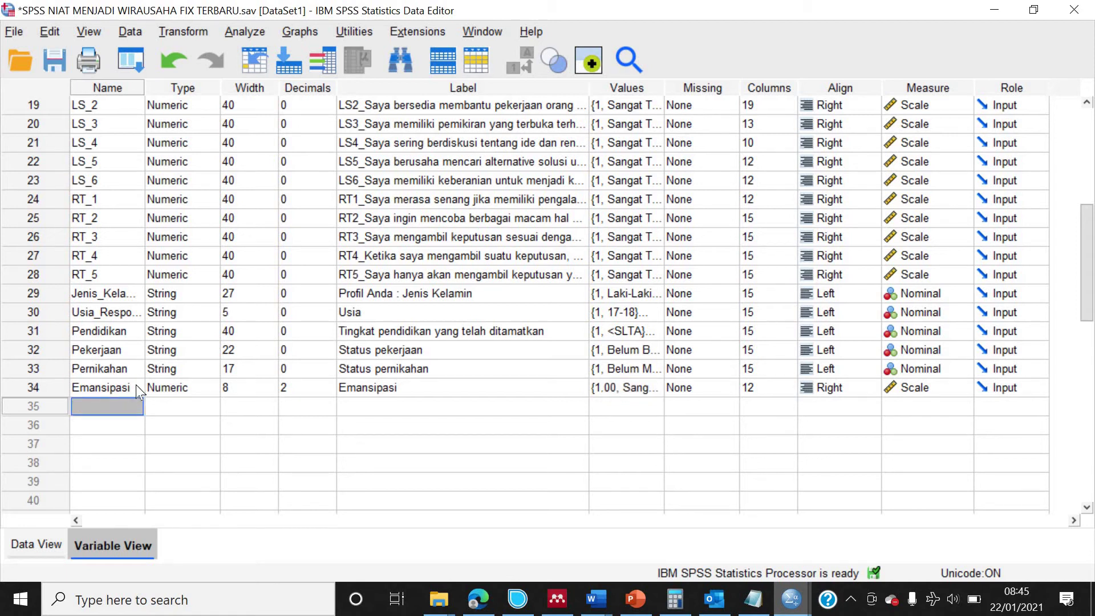
click(132, 395)
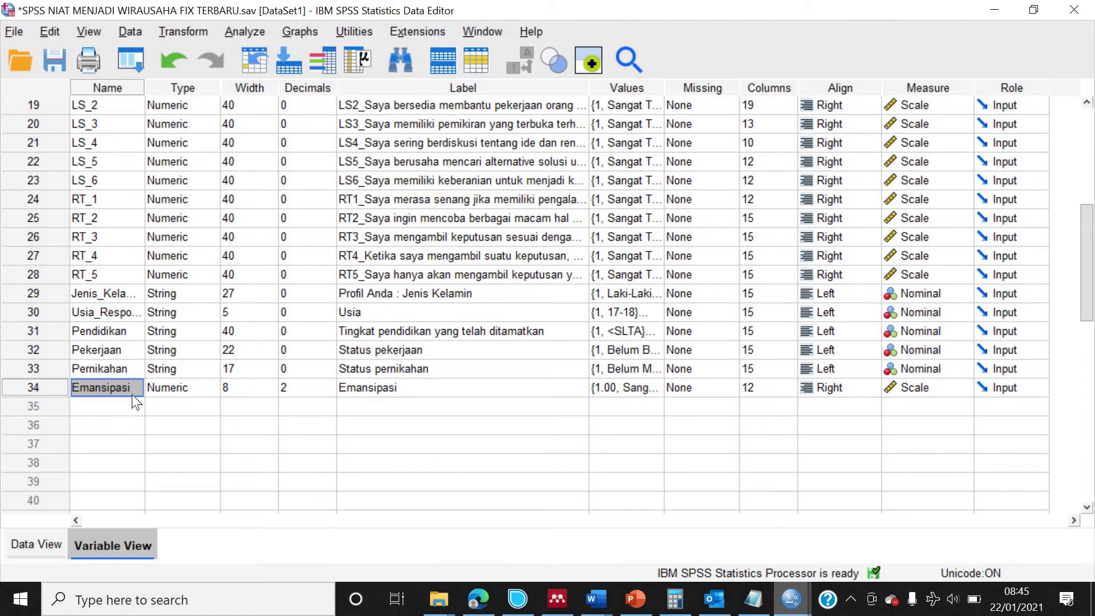
click(130, 401)
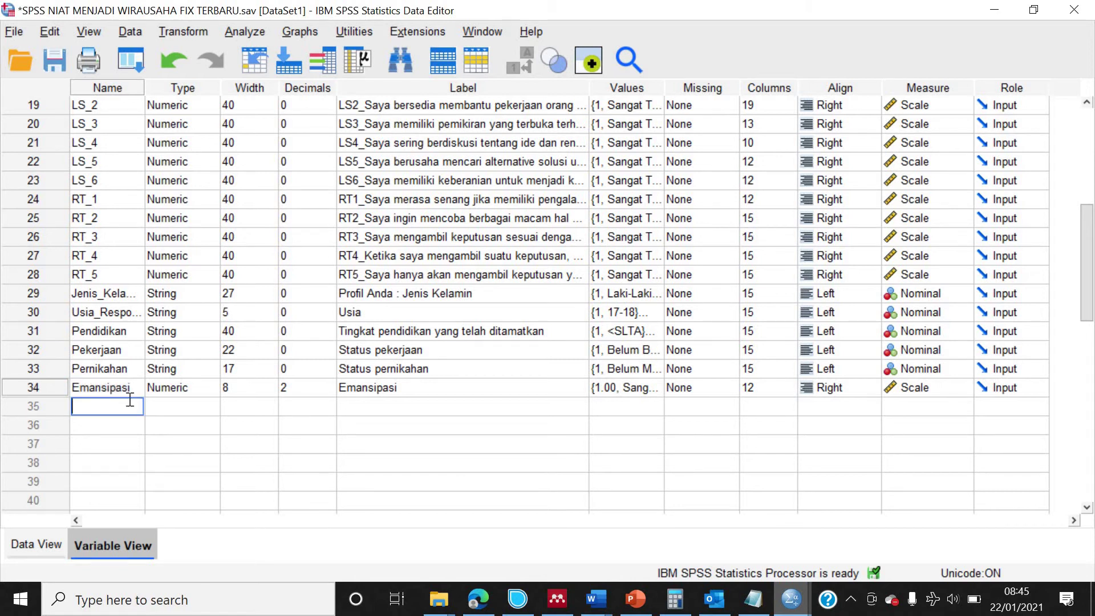
Step: Launch IBM SPSS Amos 27 Graphics and create a new empty path diagram
click(216, 605)
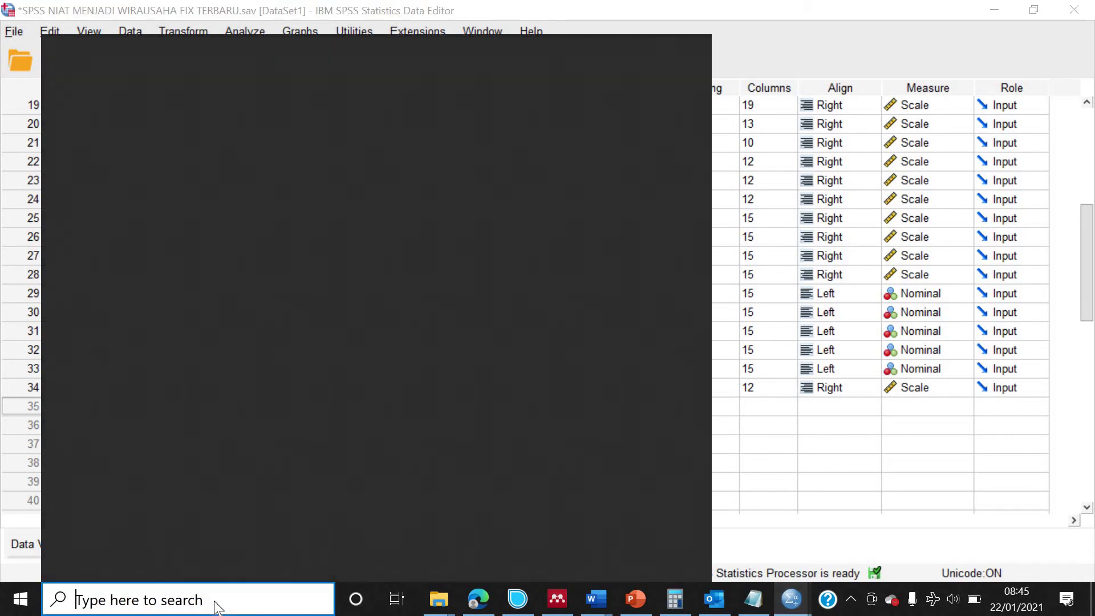
text(am)
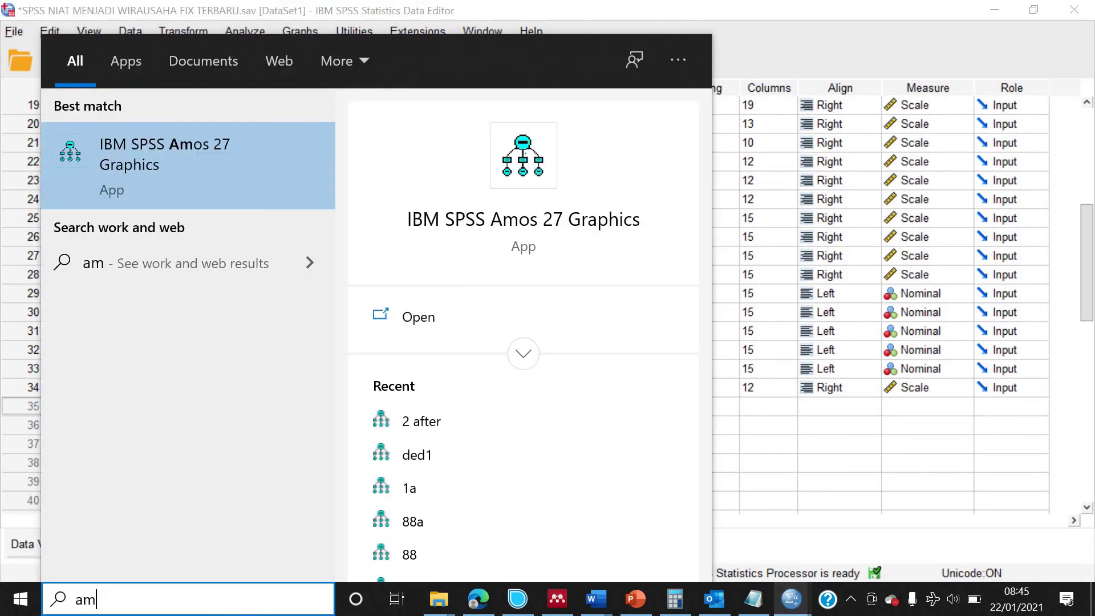
click(436, 319)
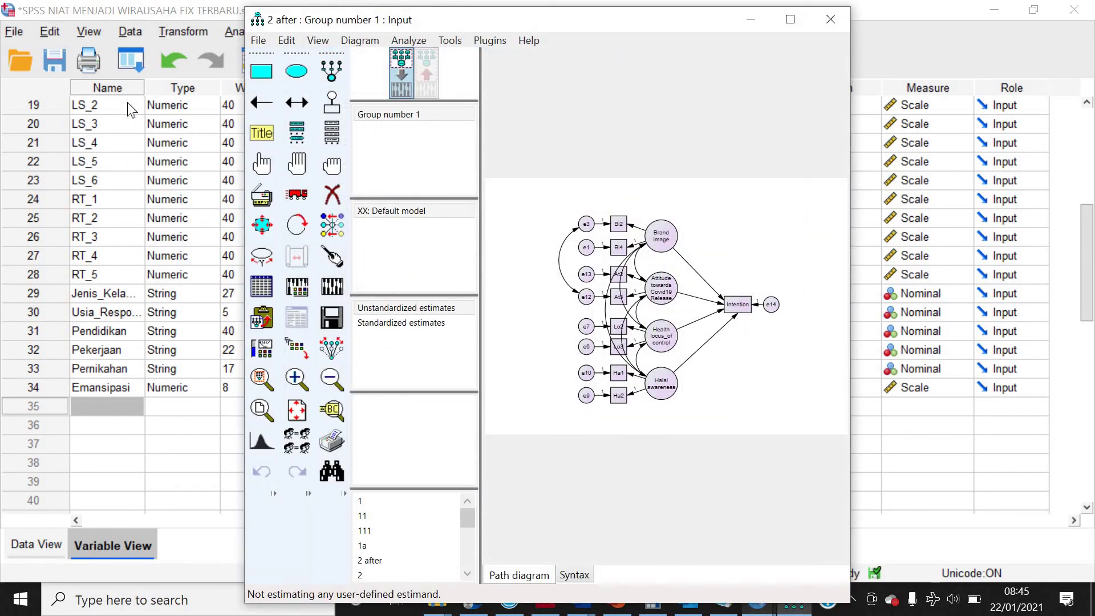
click(260, 40)
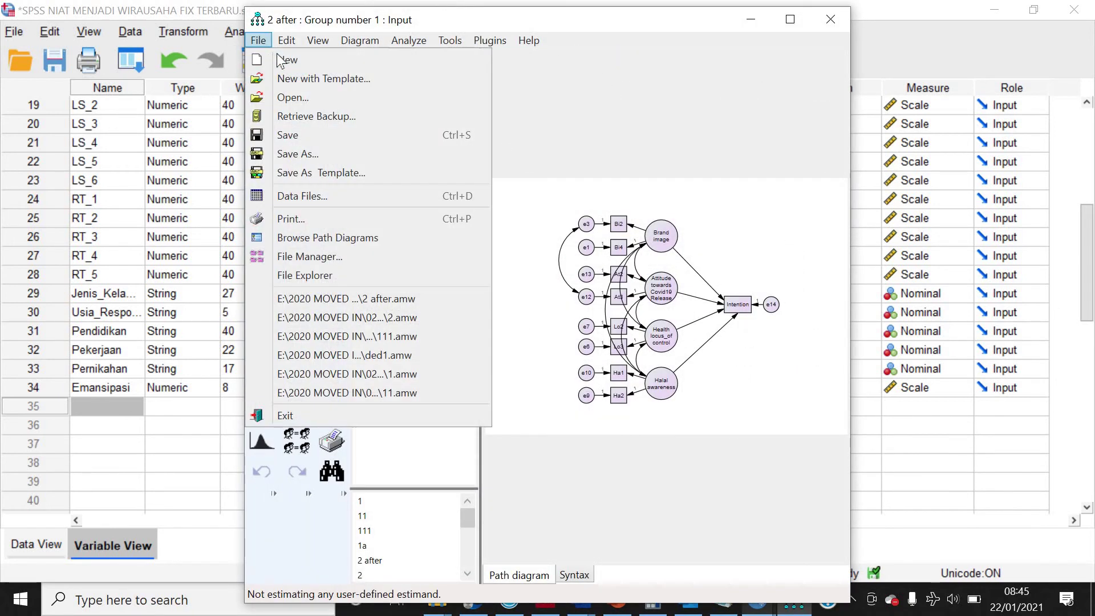
click(281, 58)
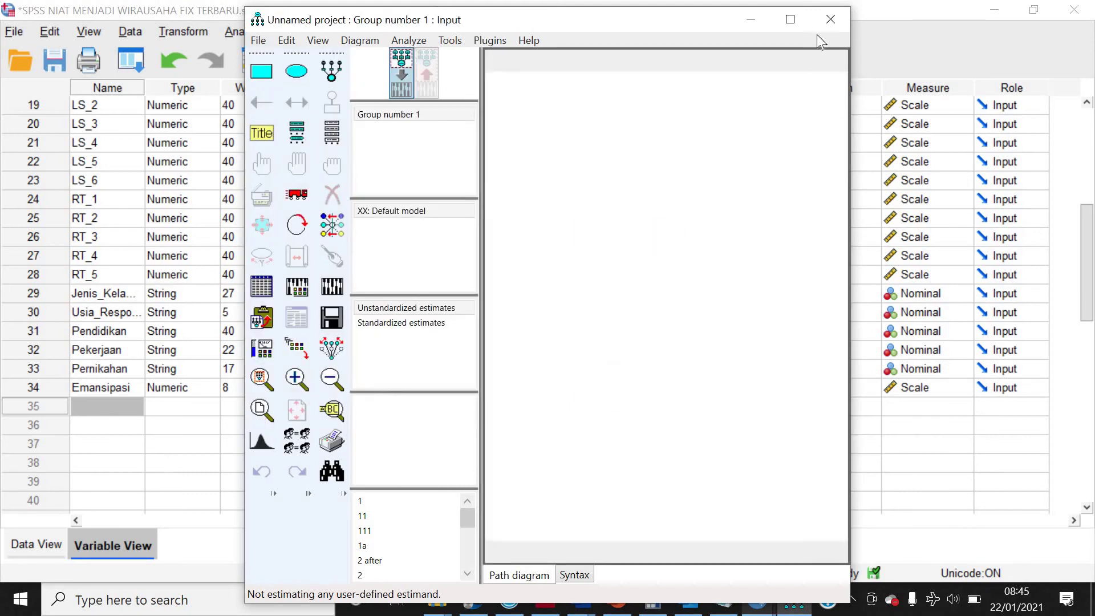
Step: Maximize the path diagram window and draw one observed-variable rectangle in the upper left part of the diagram page
click(790, 19)
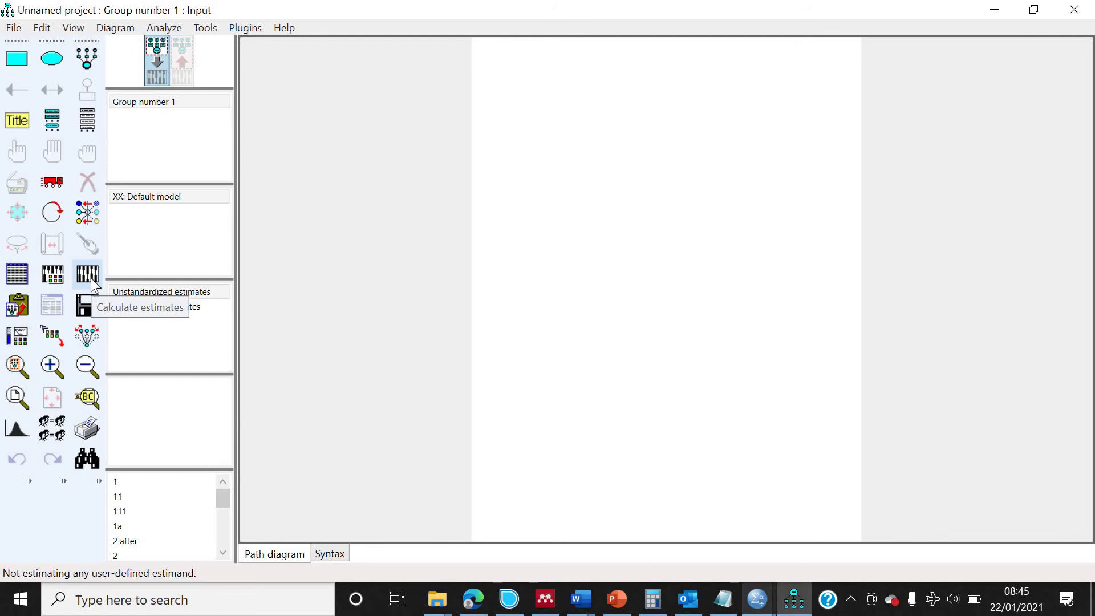
click(23, 67)
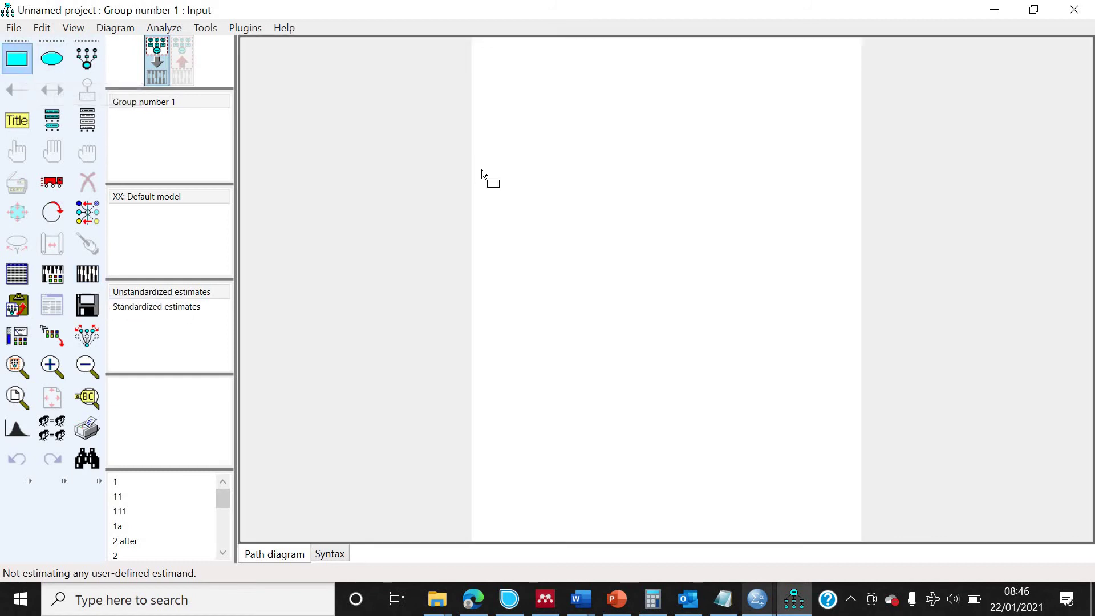
drag(496, 190, 570, 217)
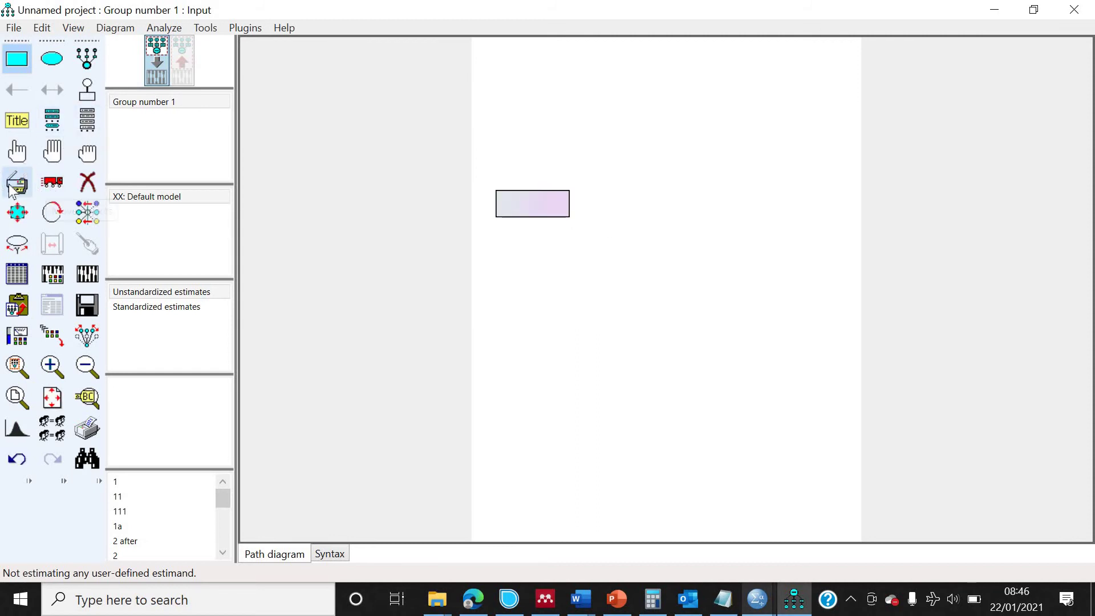
drag(518, 203, 528, 267)
key(ctrl+z)
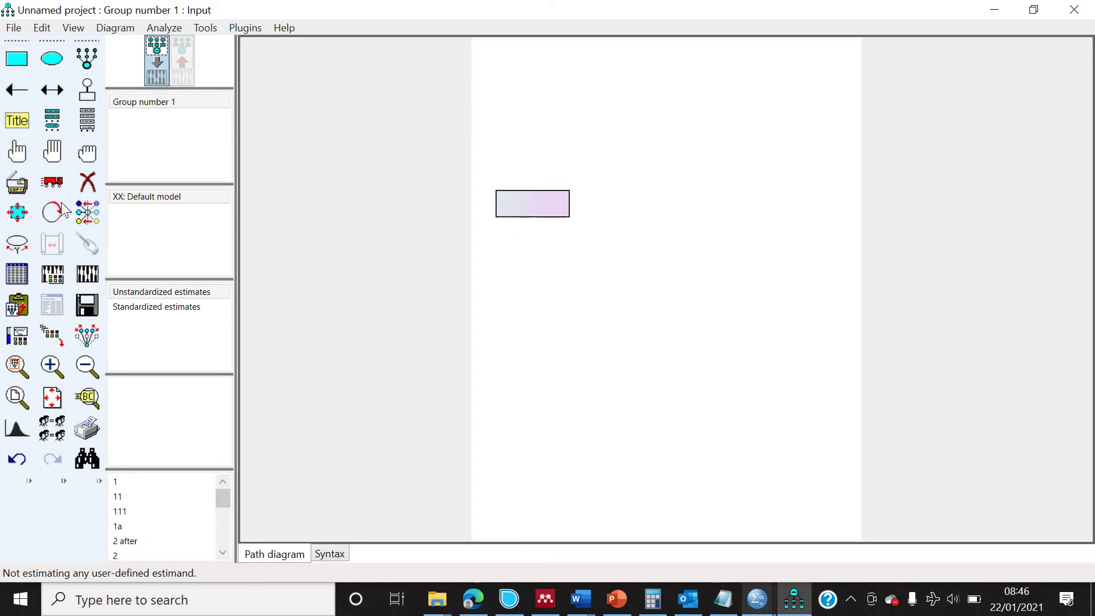
Step: Duplicate the rectangle twice to form a column of three, and place another copy to the right of the middle one
click(17, 182)
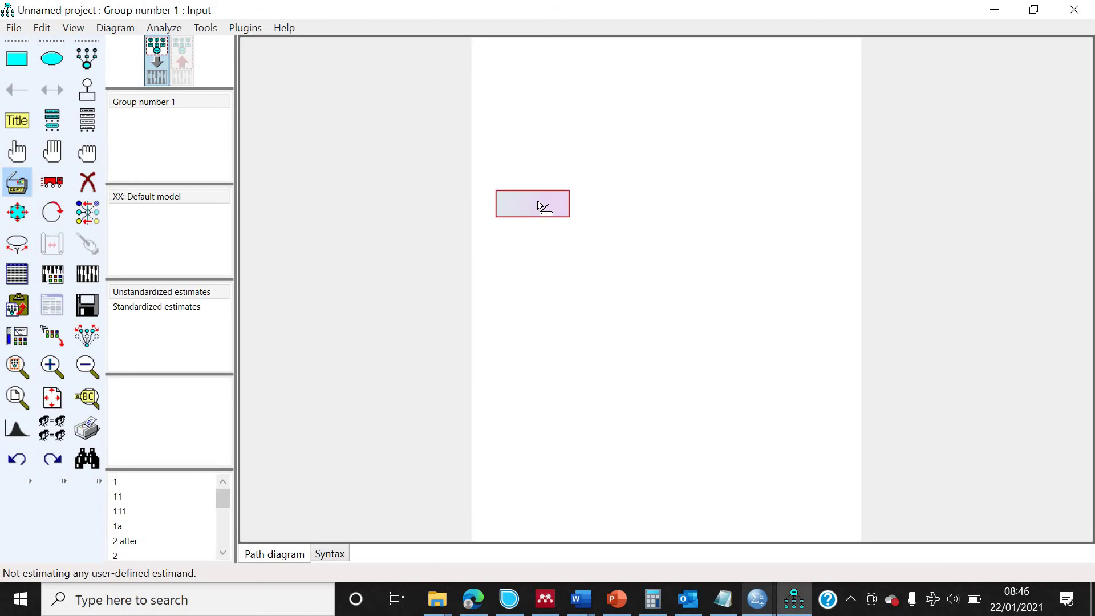
drag(538, 204, 541, 359)
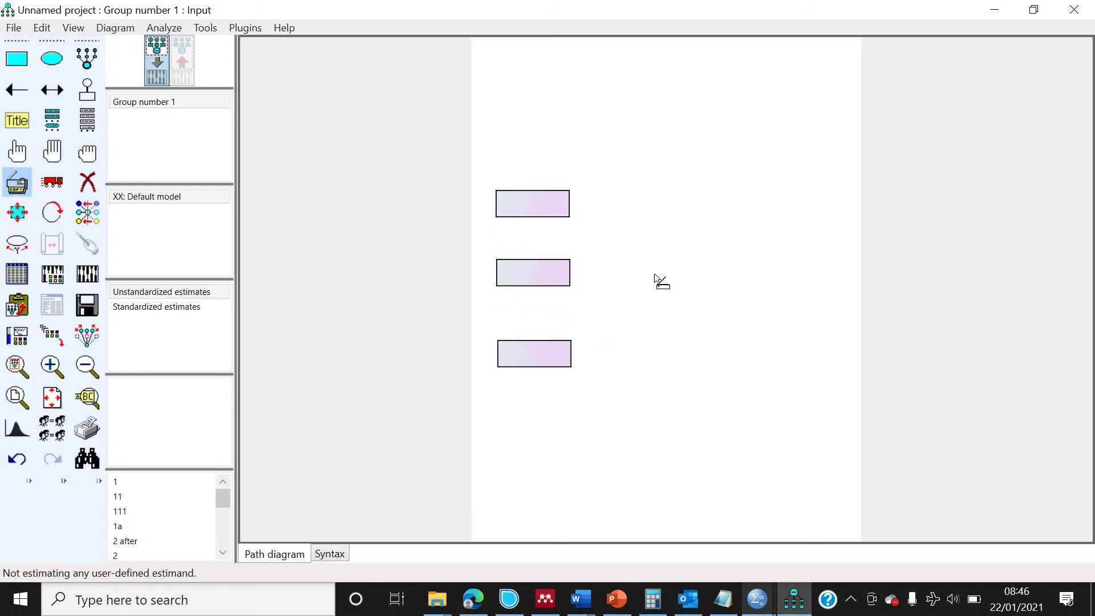
drag(558, 274, 744, 269)
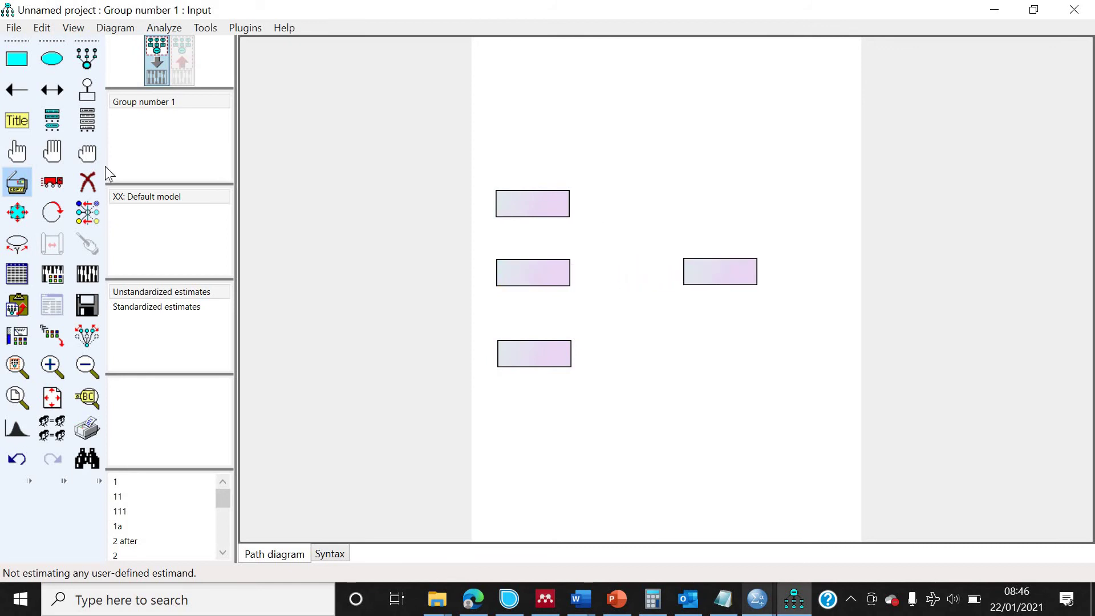
Step: Draw single-headed path arrows from each of the three stacked rectangles to the rectangle on the right
click(23, 94)
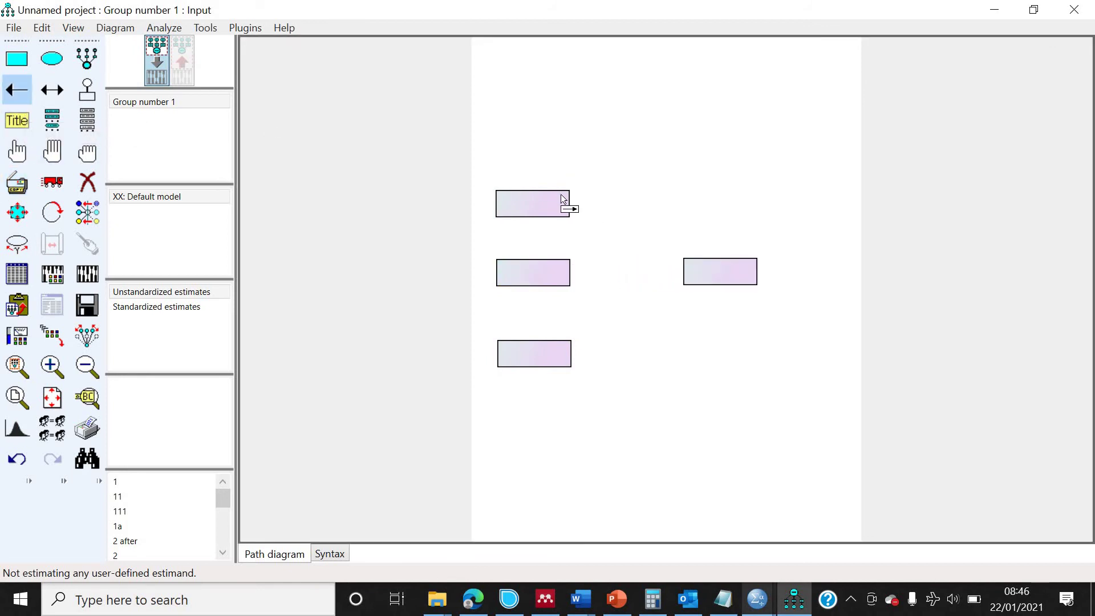
drag(562, 196, 690, 275)
drag(563, 275, 696, 269)
drag(553, 354, 697, 277)
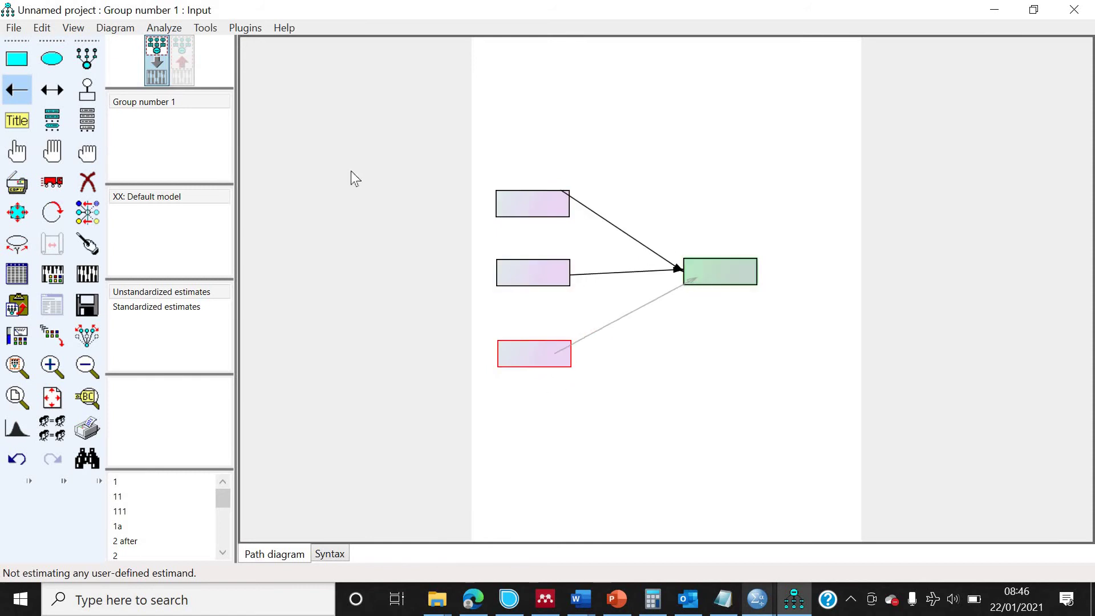
Step: Add a unique (error) variable to each of the three stacked rectangles and to the rectangle on the right
click(87, 90)
click(516, 194)
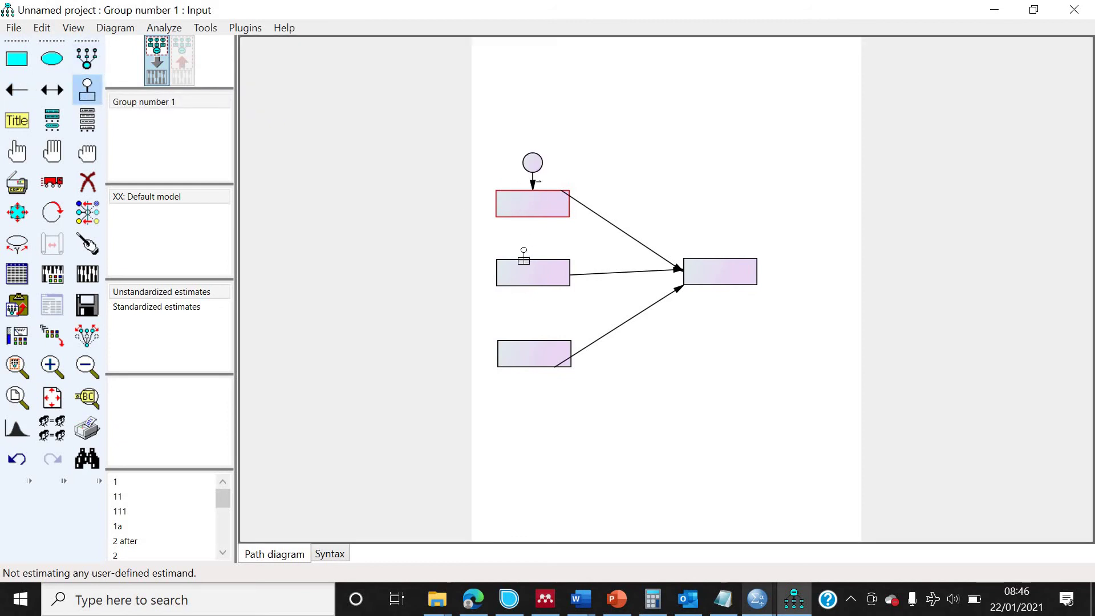
click(521, 272)
click(520, 355)
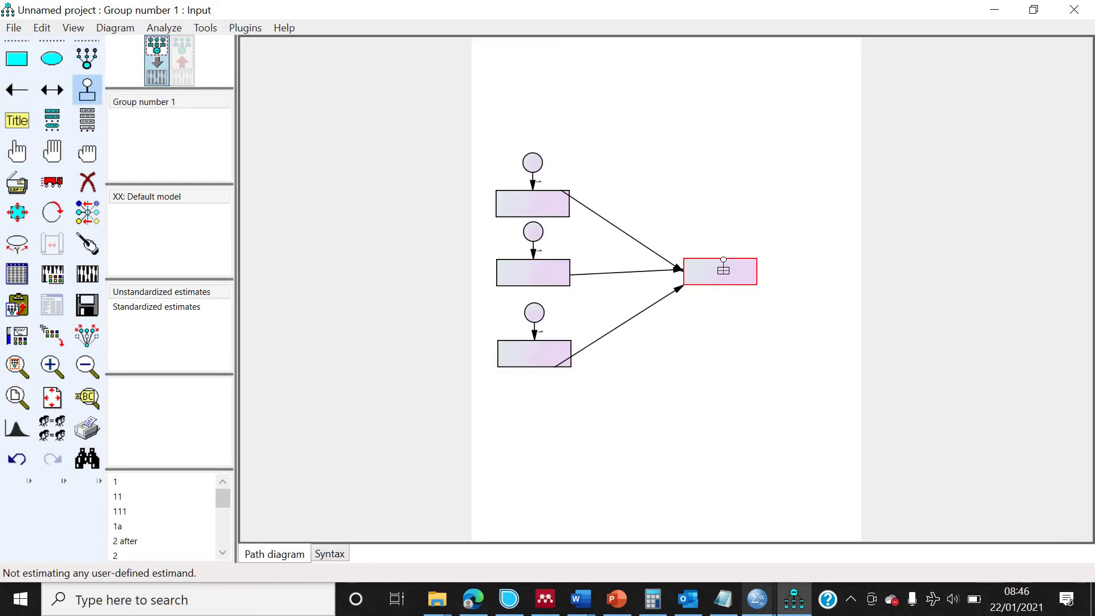
click(723, 269)
Step: Tidy the arrow connections on the rectangles with the Touch up tool
click(52, 212)
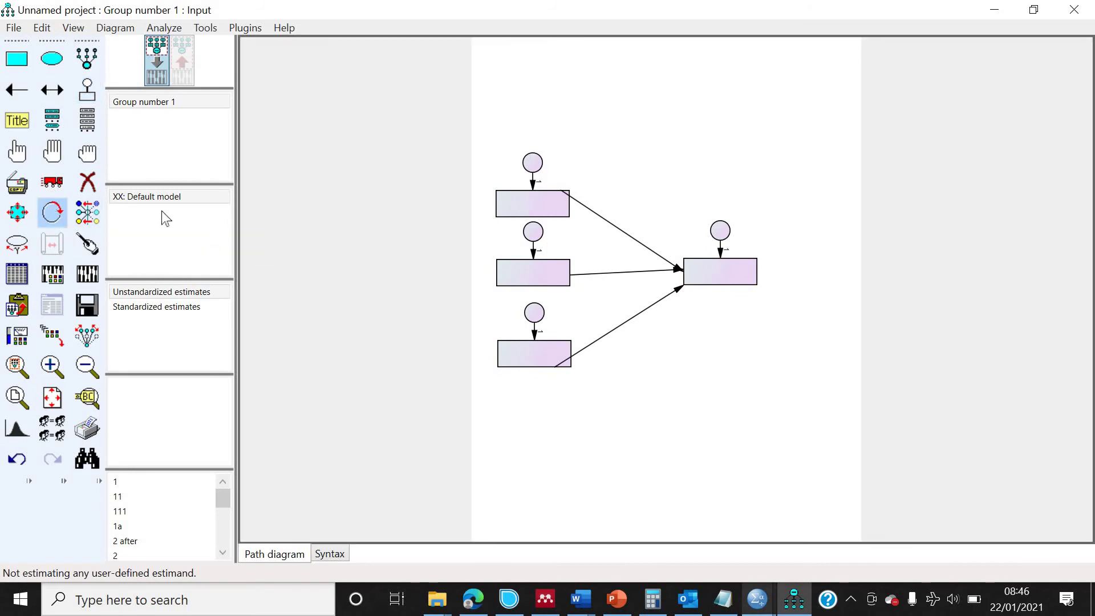
click(87, 244)
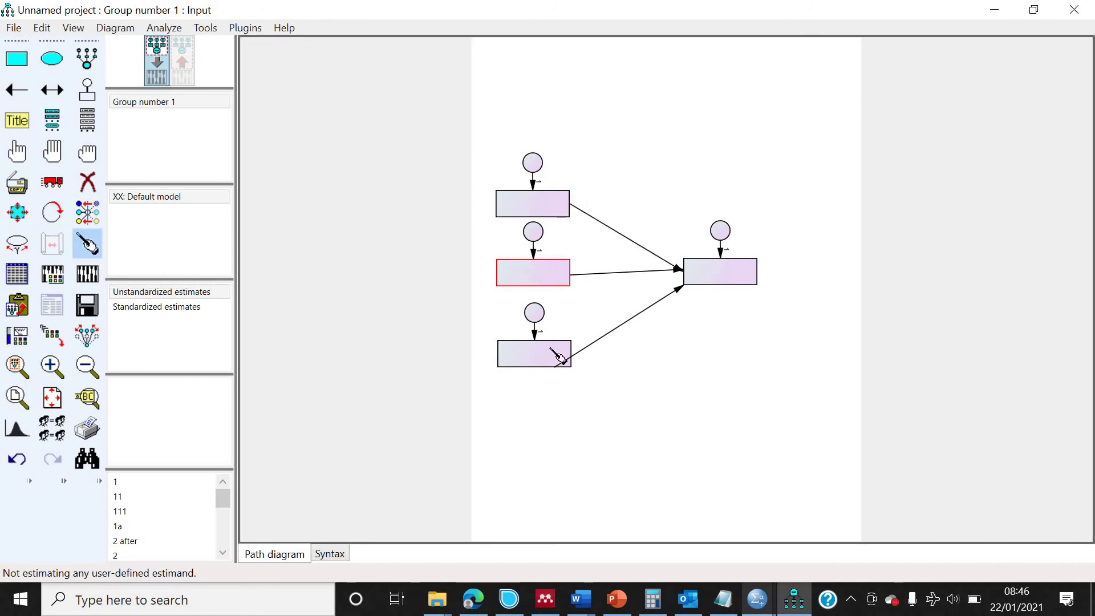
Step: Check the Data Files dialog and the list of variables in the data set, closing both without choosing a file
click(16, 274)
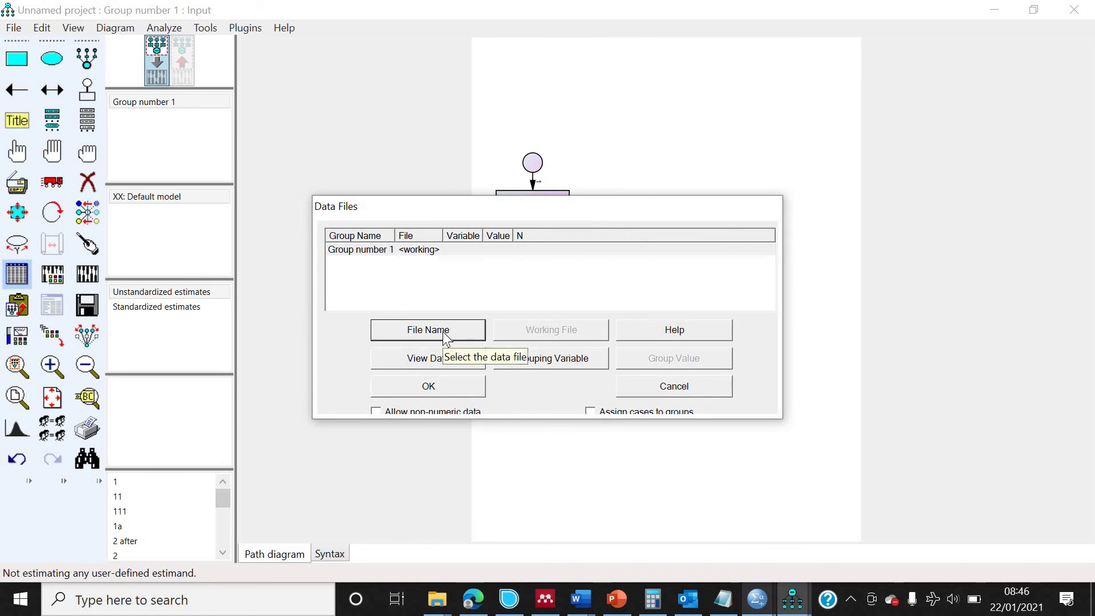
click(638, 381)
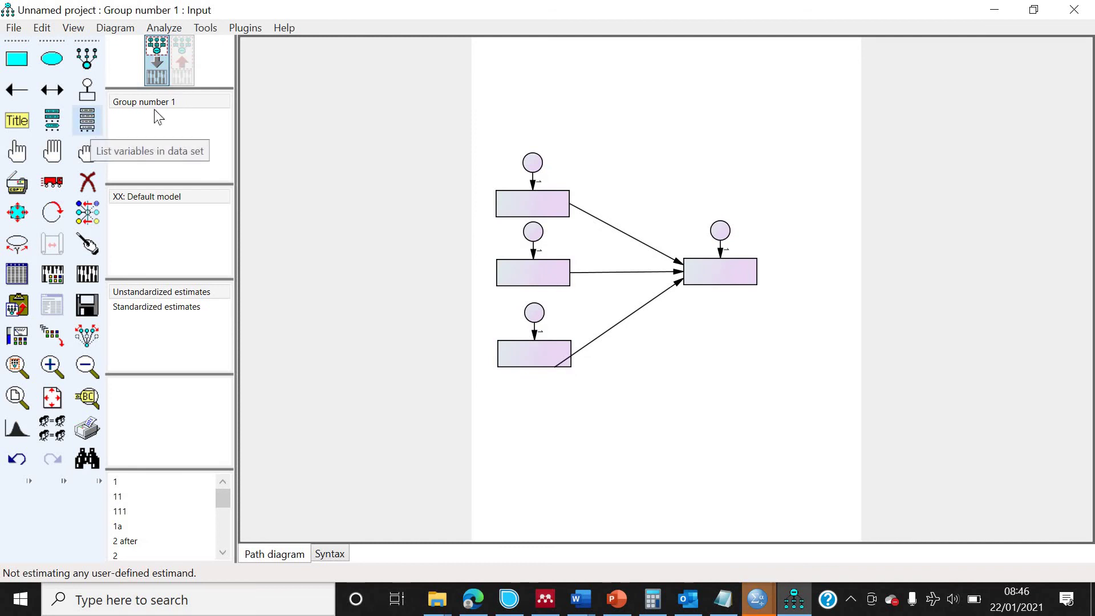
click(667, 363)
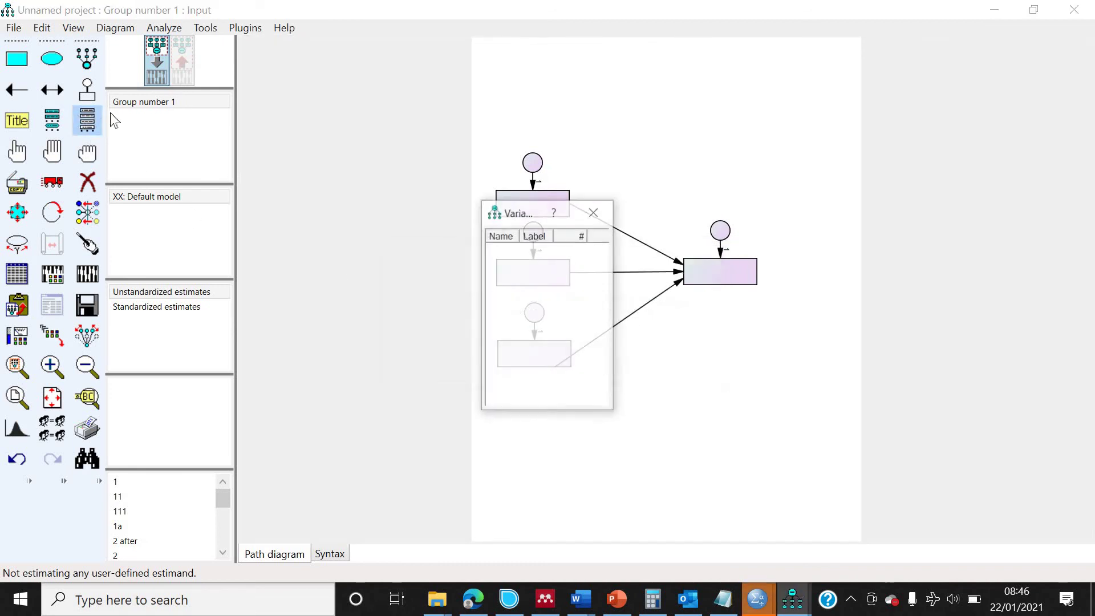
click(594, 213)
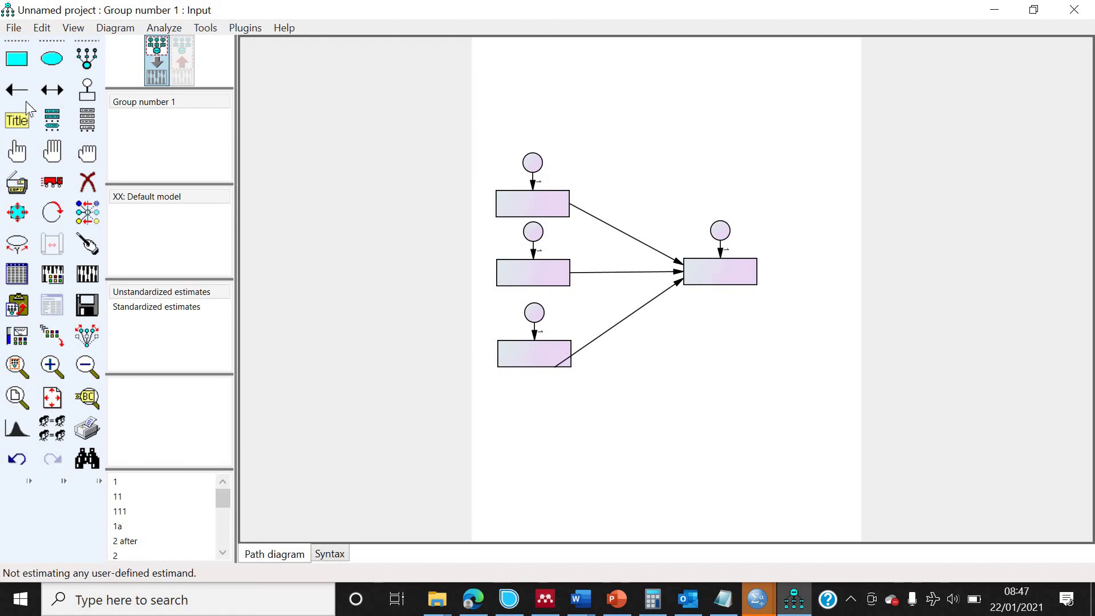
Step: Start adding double-headed covariance arrows to the stacked rectangles
click(54, 93)
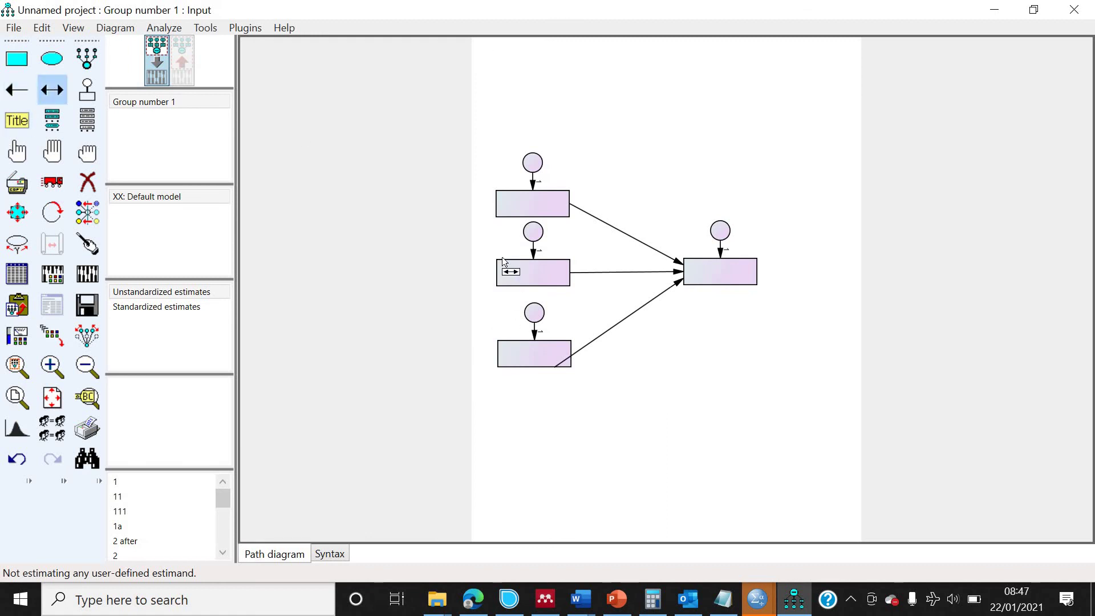